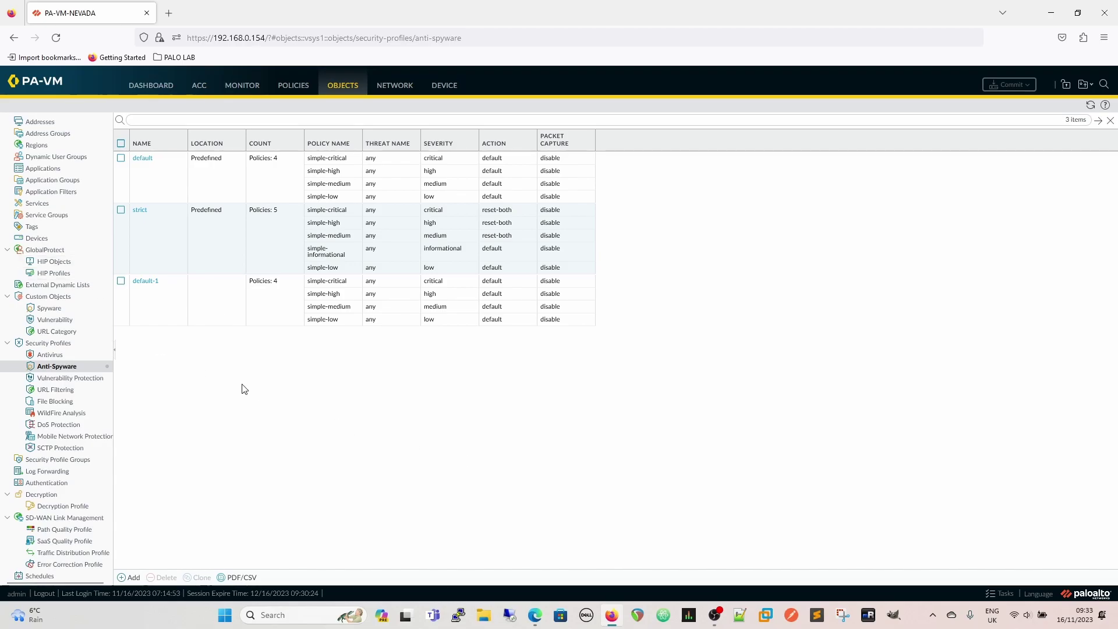
Delete the default-1 anti-spyware profile and open the read-only default profile.
left_click(121, 282)
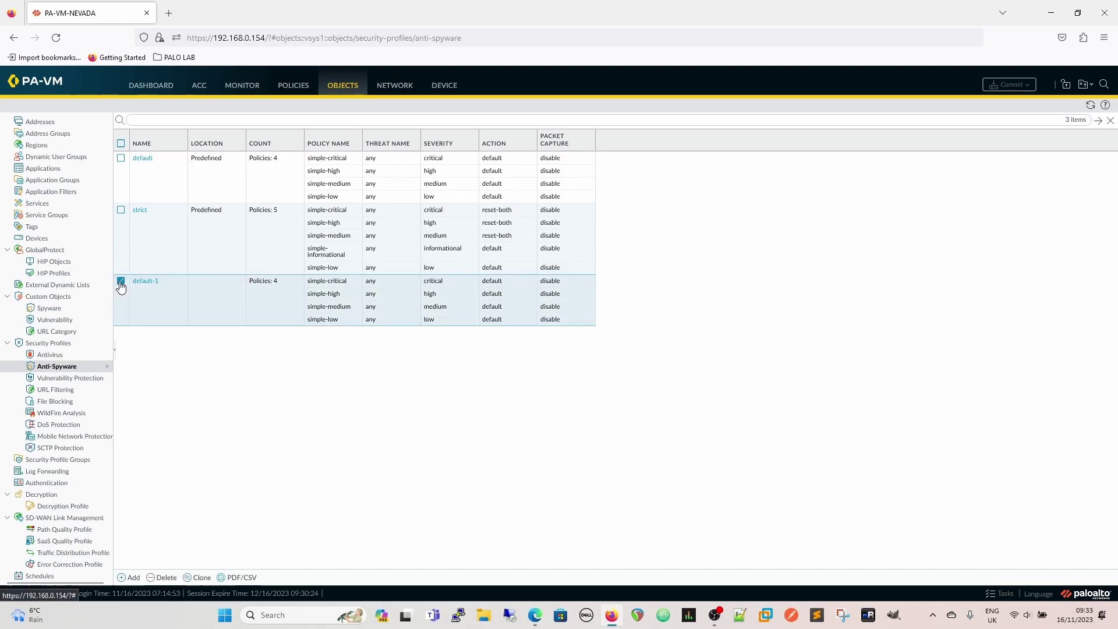
left_click(162, 577)
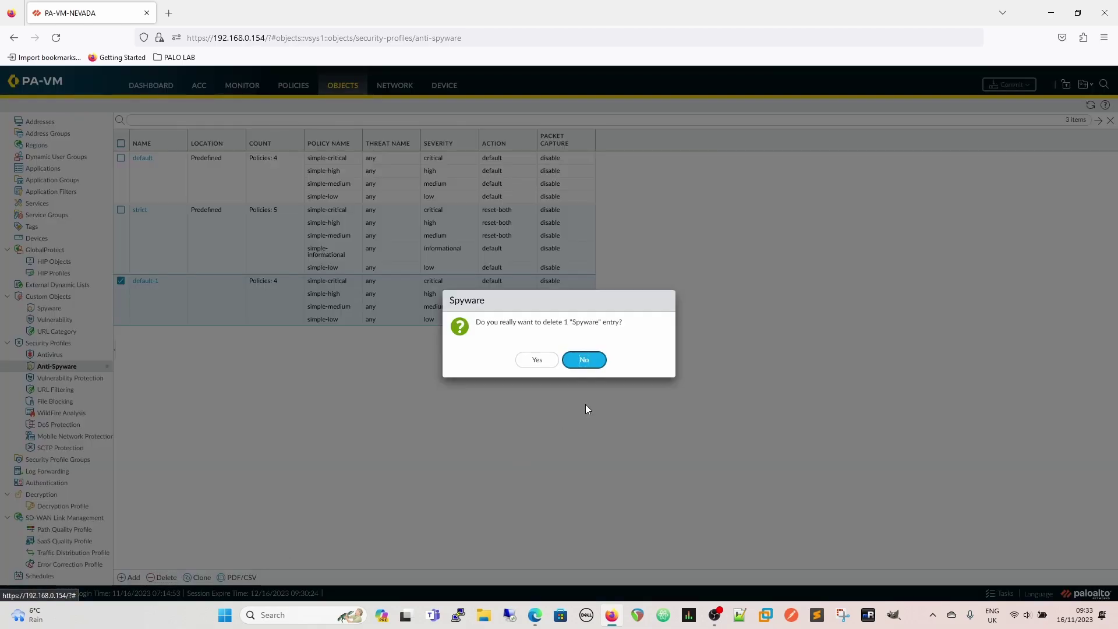
left_click(532, 360)
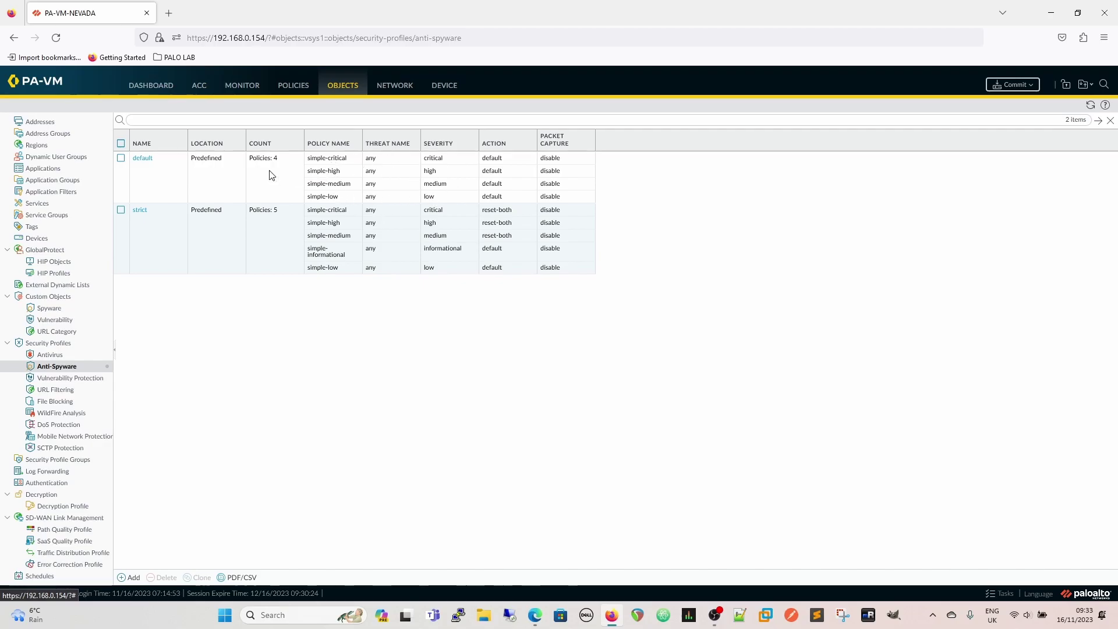
left_click(145, 165)
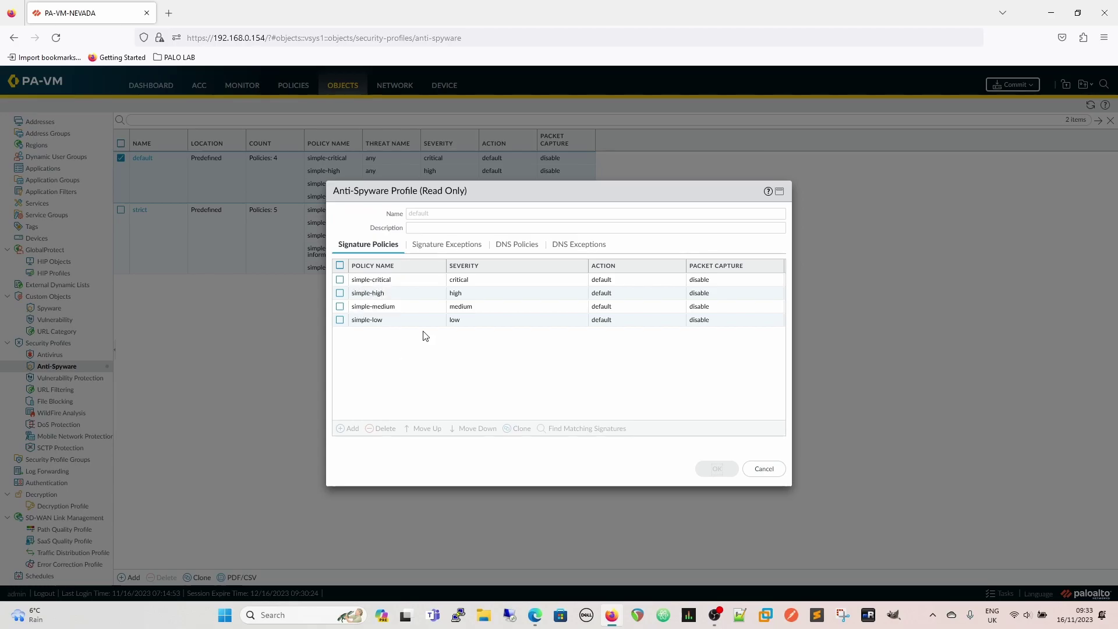
Browse the simple-critical policy's Category list, then close the policy without changes.
left_click(373, 280)
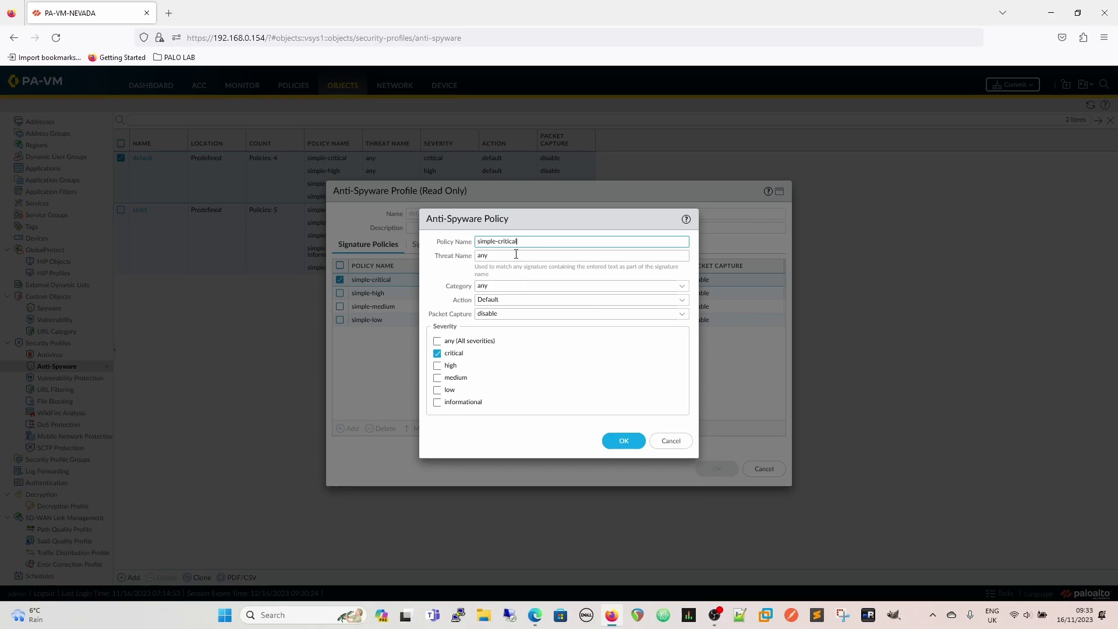
left_click(682, 288)
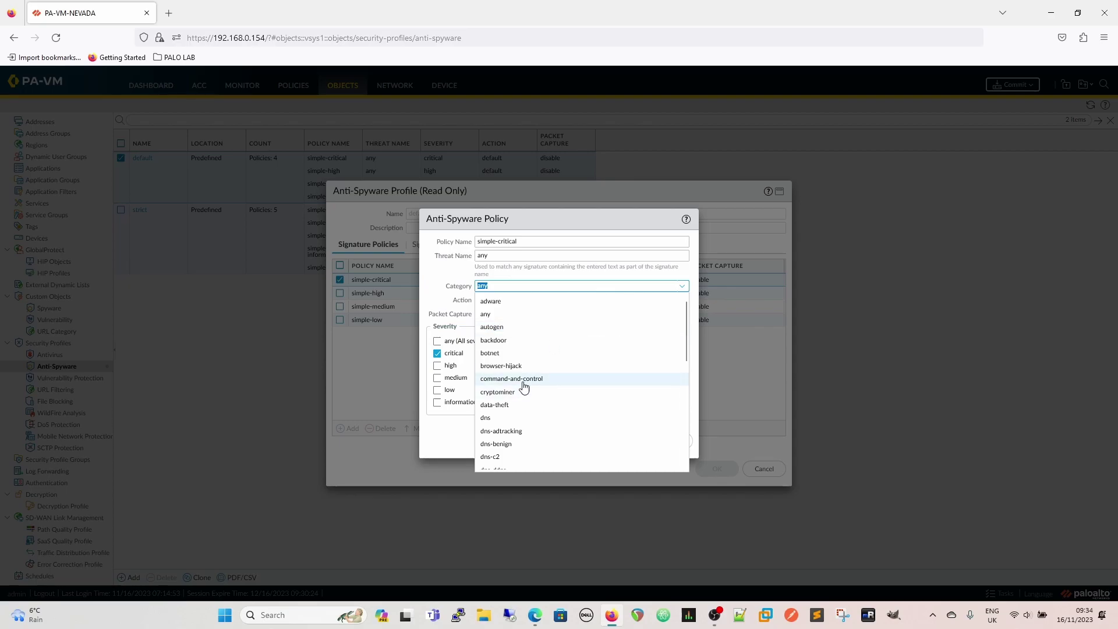
scroll(563, 347, "down", 2)
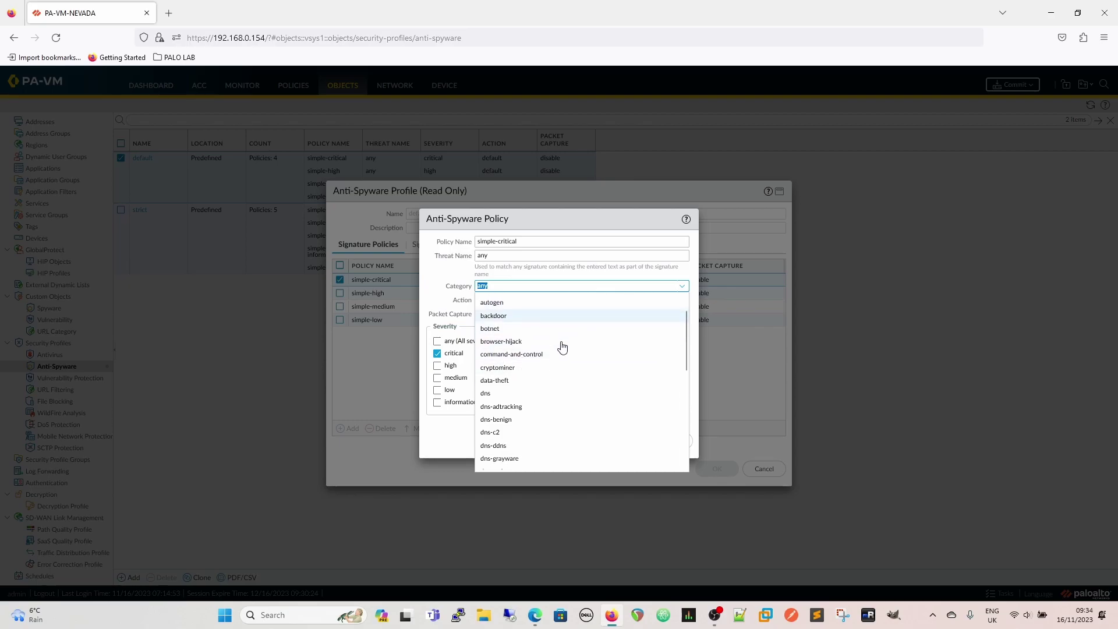
scroll(563, 348, "down", 3)
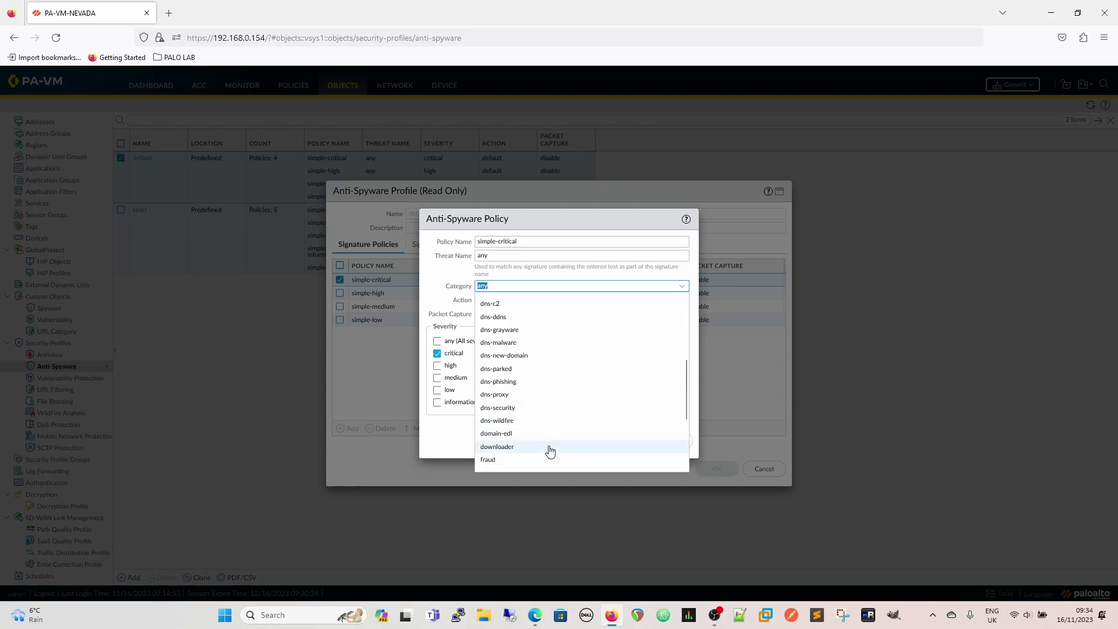
scroll(550, 450, "down", 4)
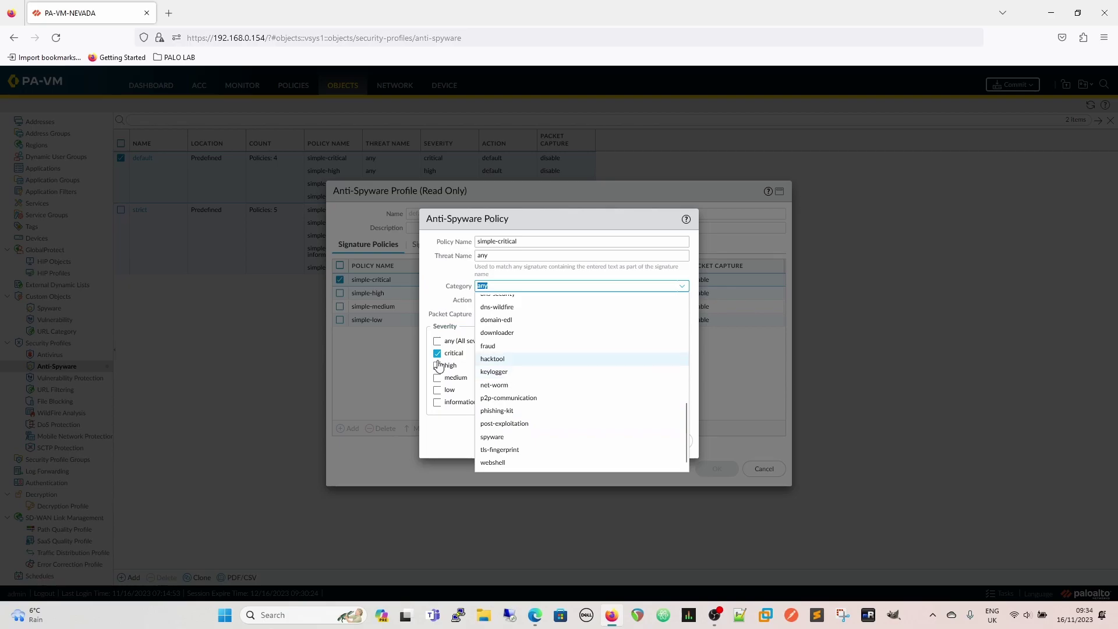
left_click(452, 275)
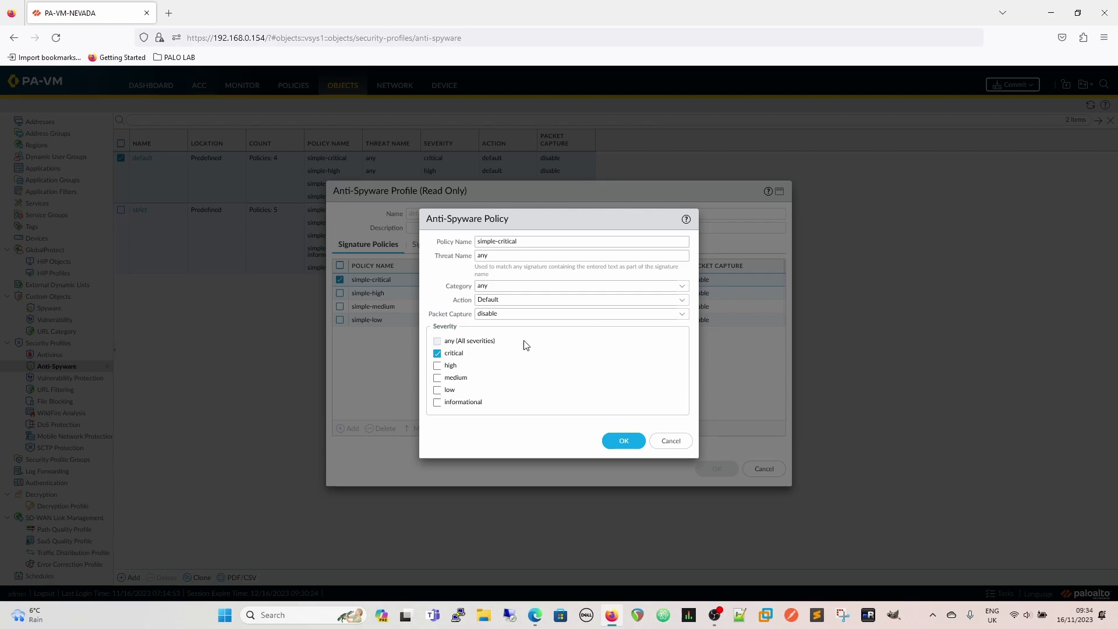
left_click(671, 441)
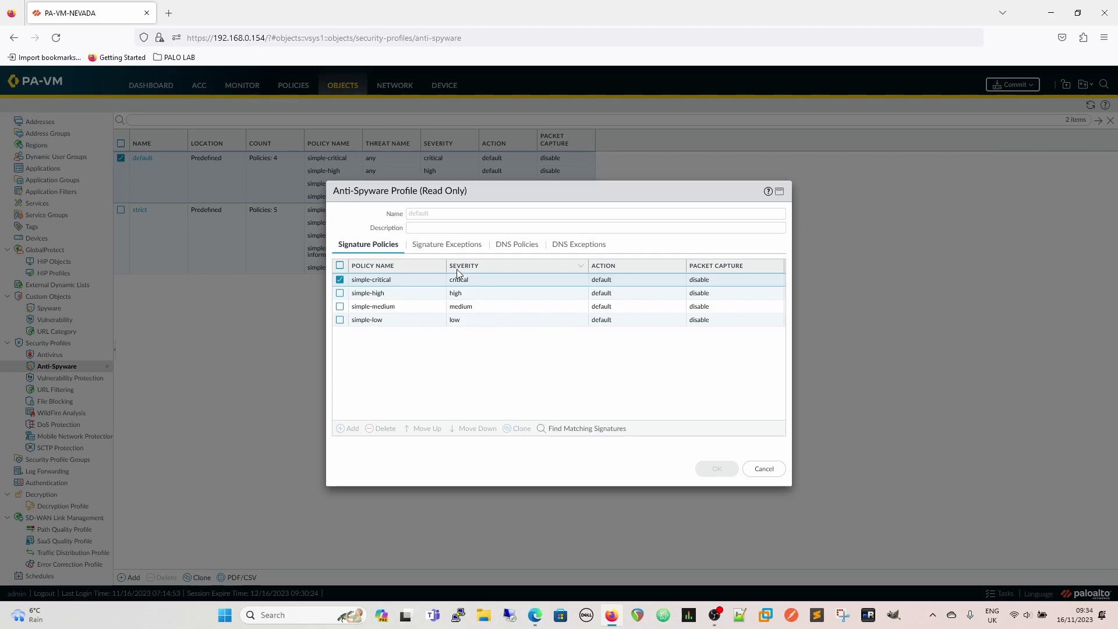
Clear the simple-medium filter in Signature Exceptions and show all signatures.
left_click(445, 246)
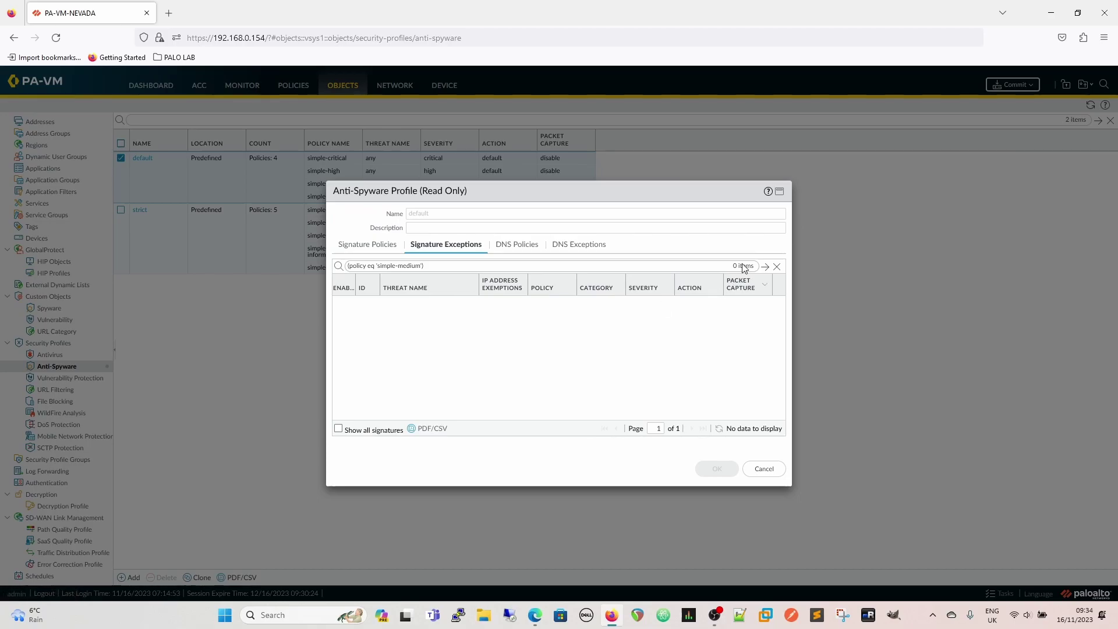
left_click(777, 266)
left_click(339, 431)
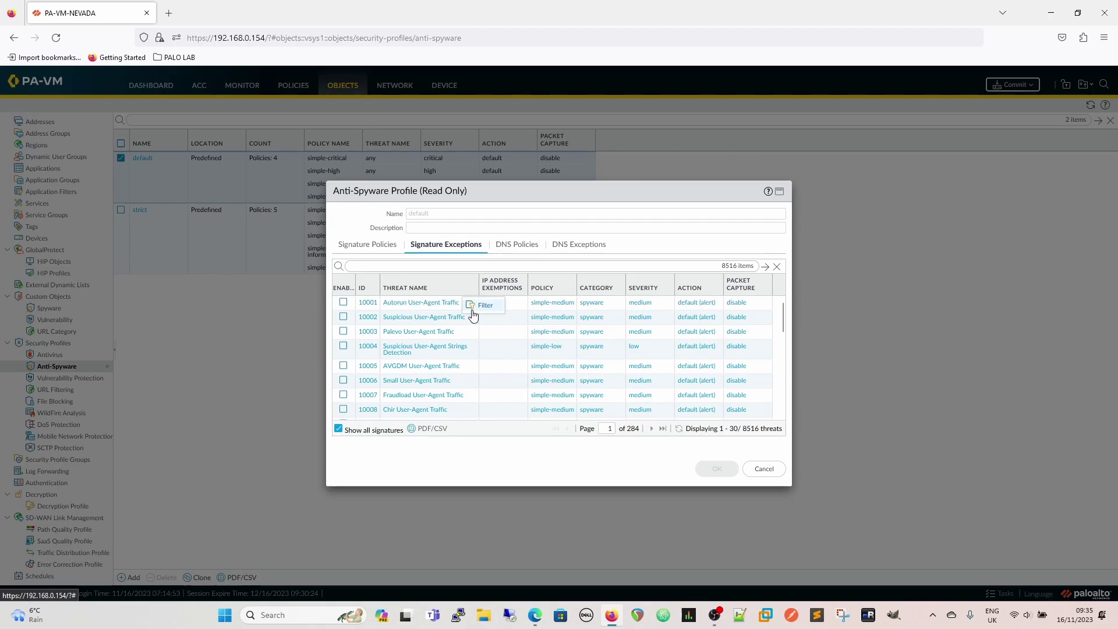
left_click(469, 303)
Inspect the simple-high policy unchanged, then filter signature exceptions to packet capture 'disable'.
left_click(371, 245)
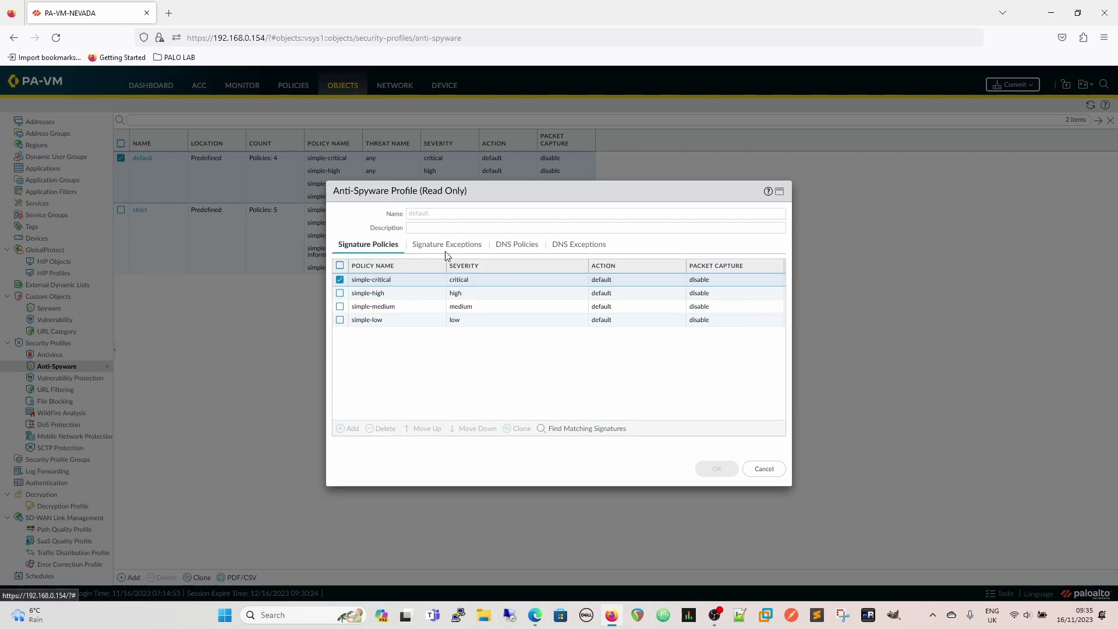
left_click(366, 293)
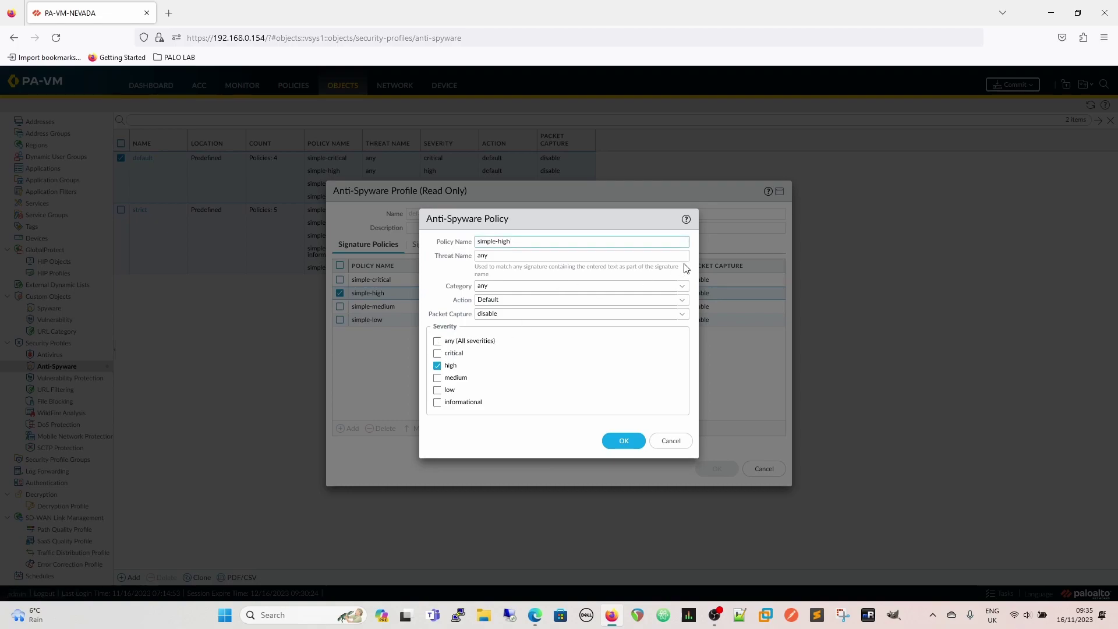
left_click(492, 256)
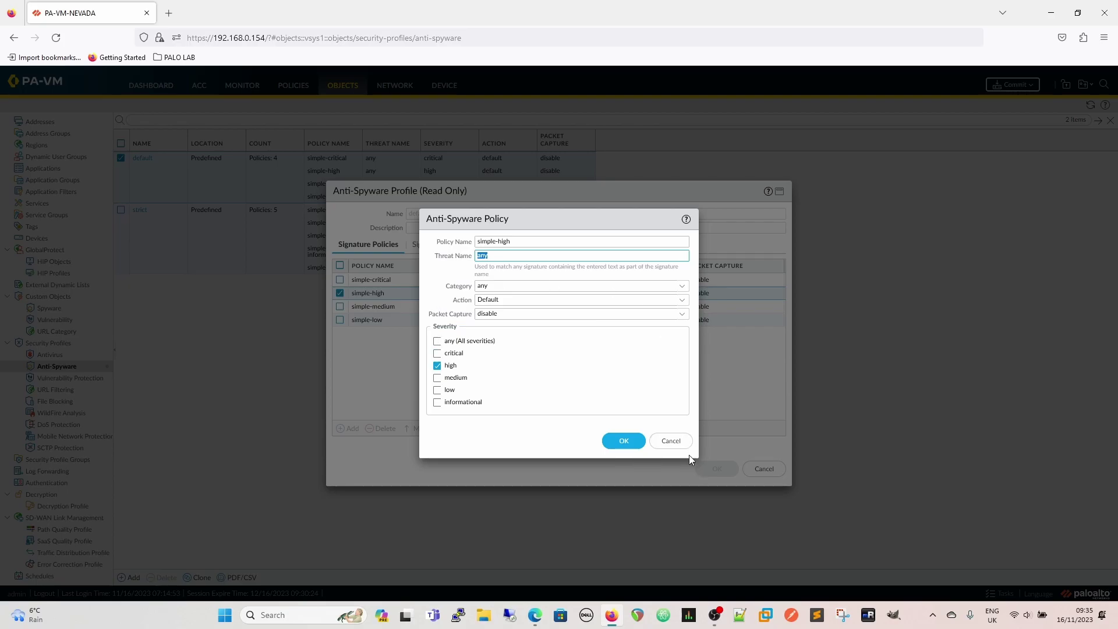
left_click(670, 441)
left_click(445, 245)
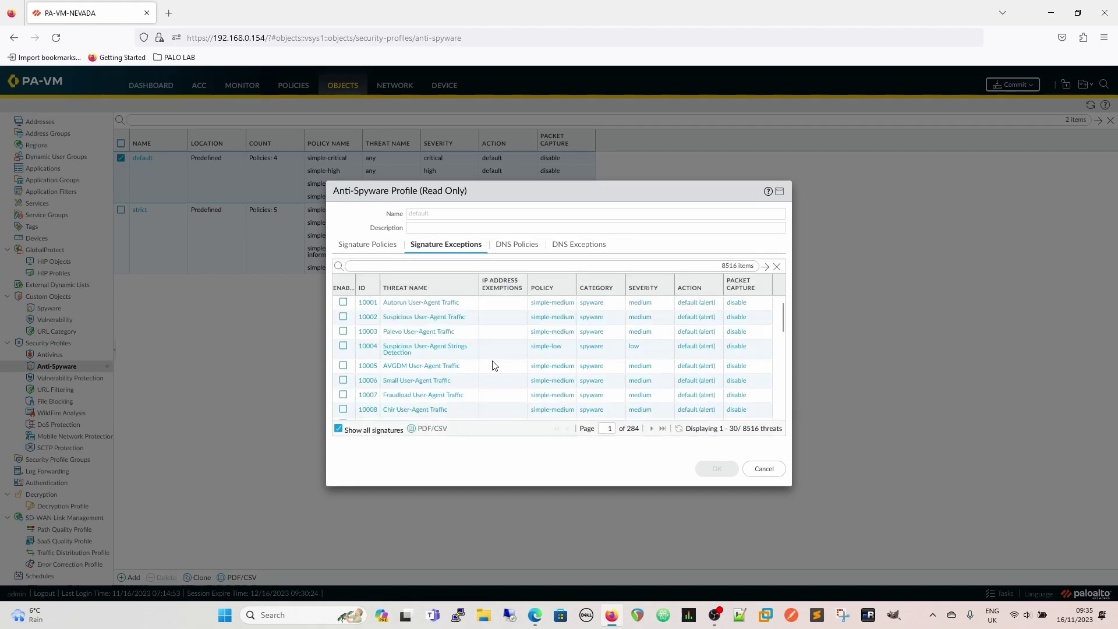
left_click(738, 317)
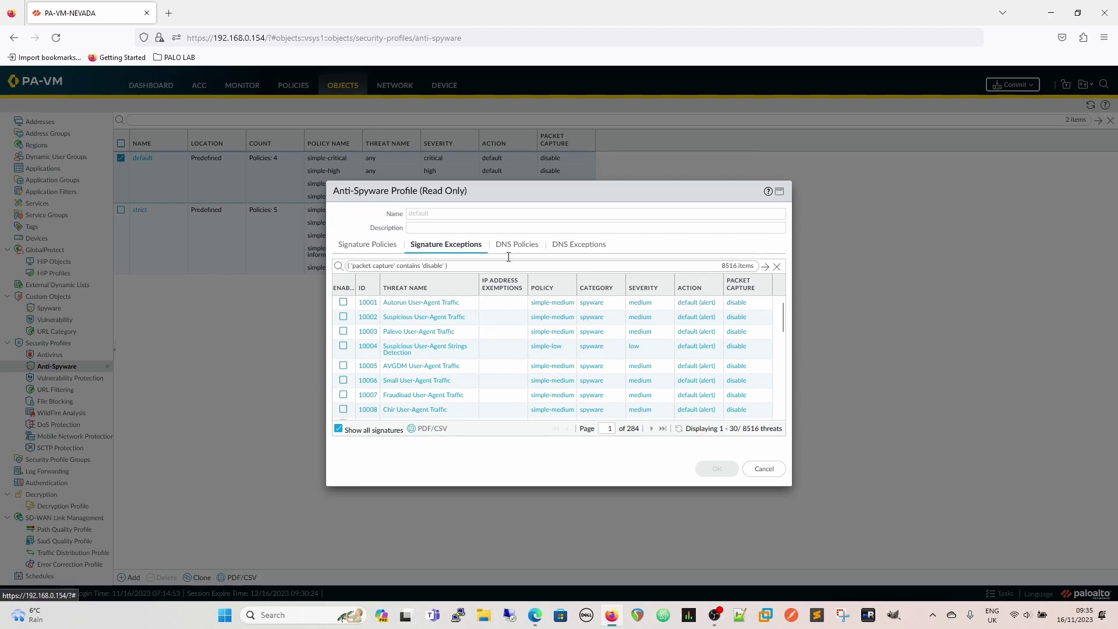
Clear the packet capture filter and find signatures matching the simple-medium policy.
left_click(777, 266)
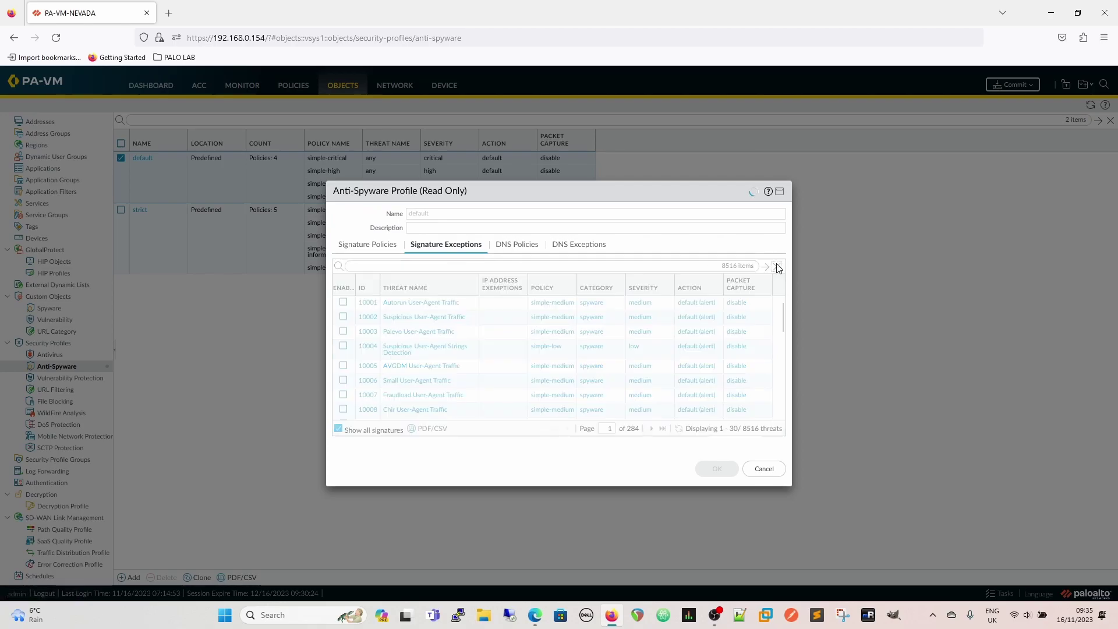
left_click(384, 248)
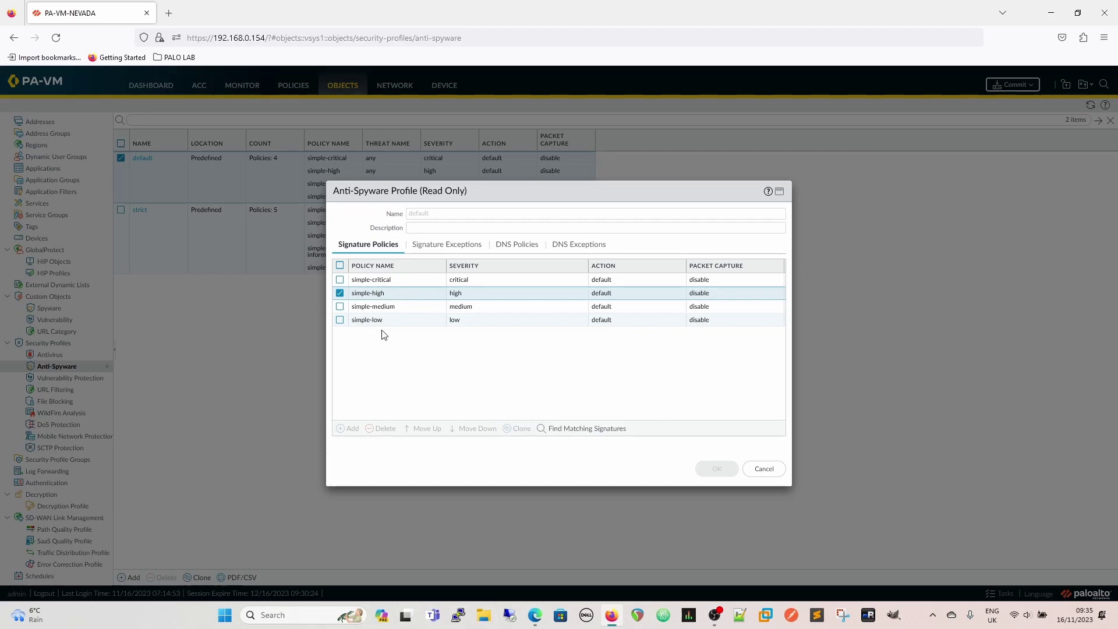
left_click(340, 293)
left_click(340, 306)
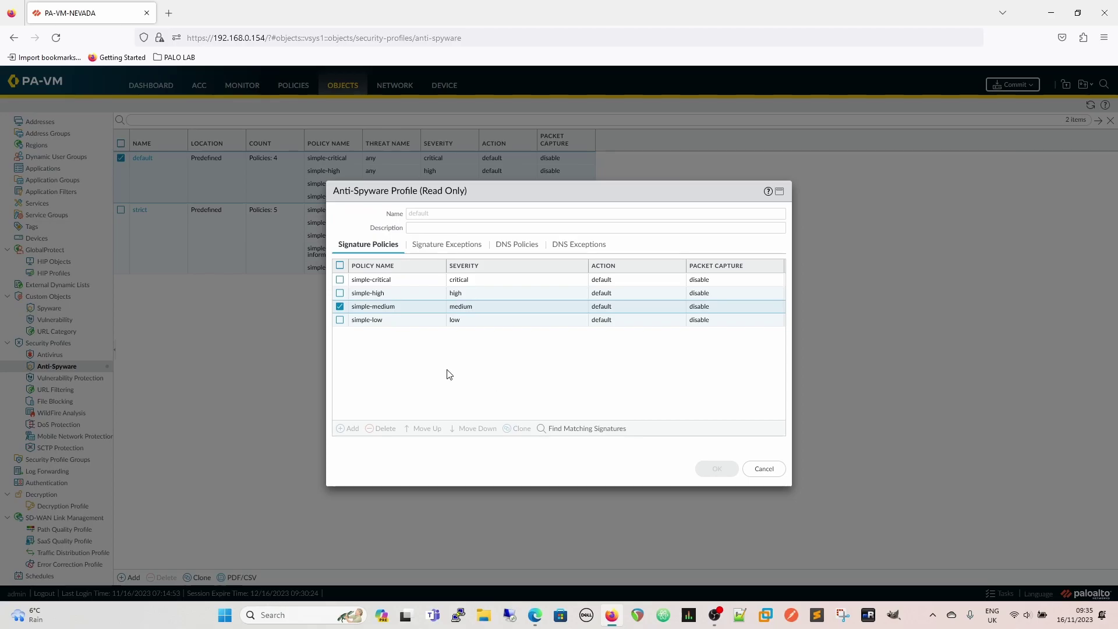
left_click(550, 428)
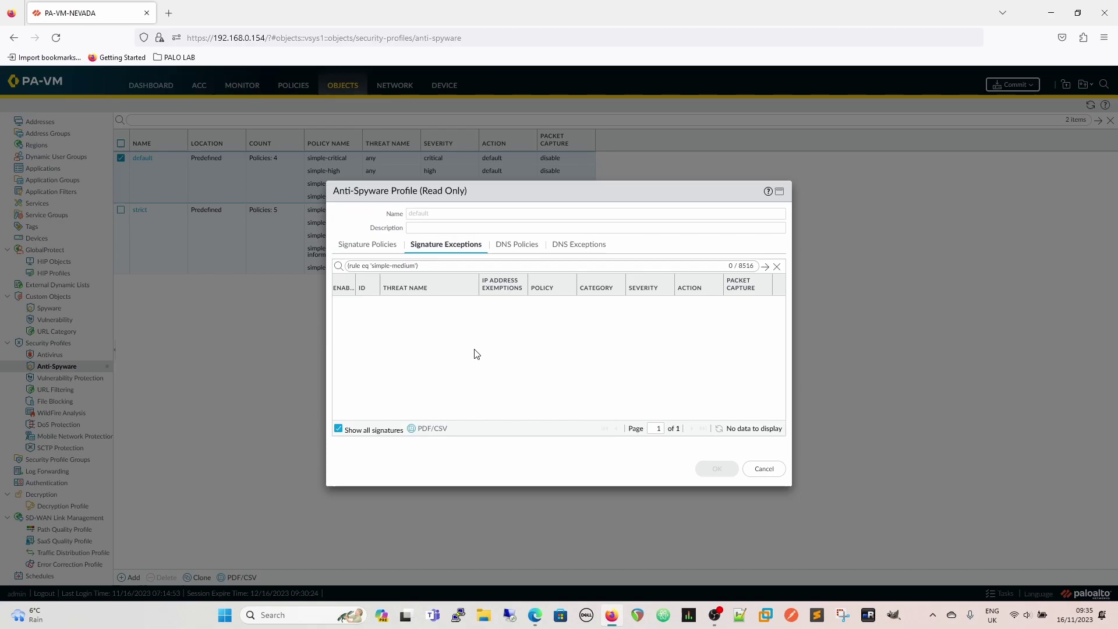
left_click(338, 429)
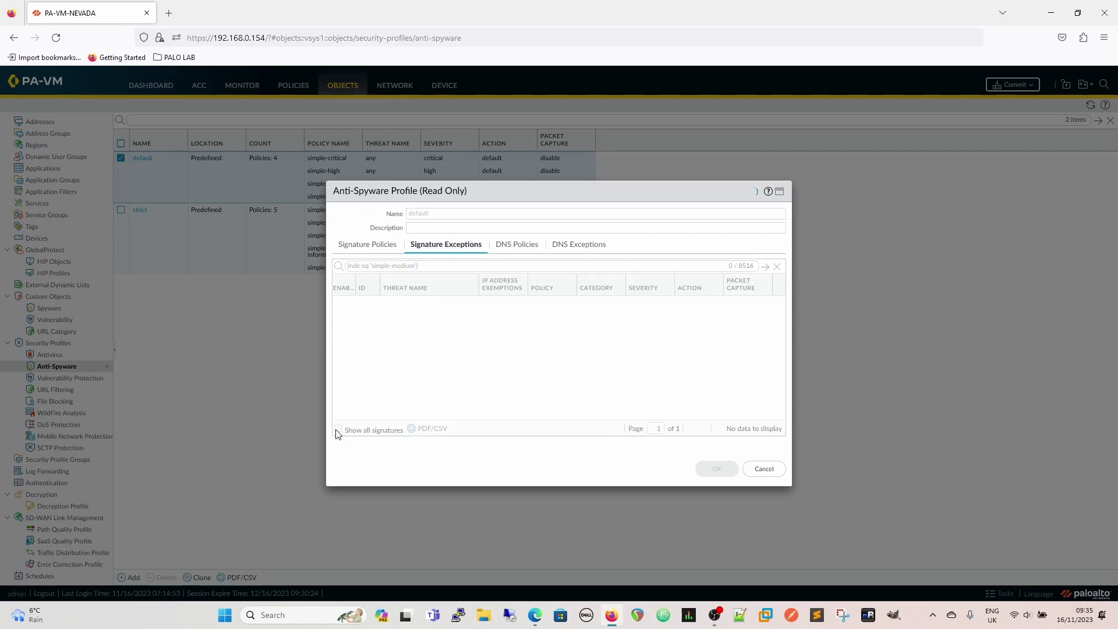
left_click(339, 429)
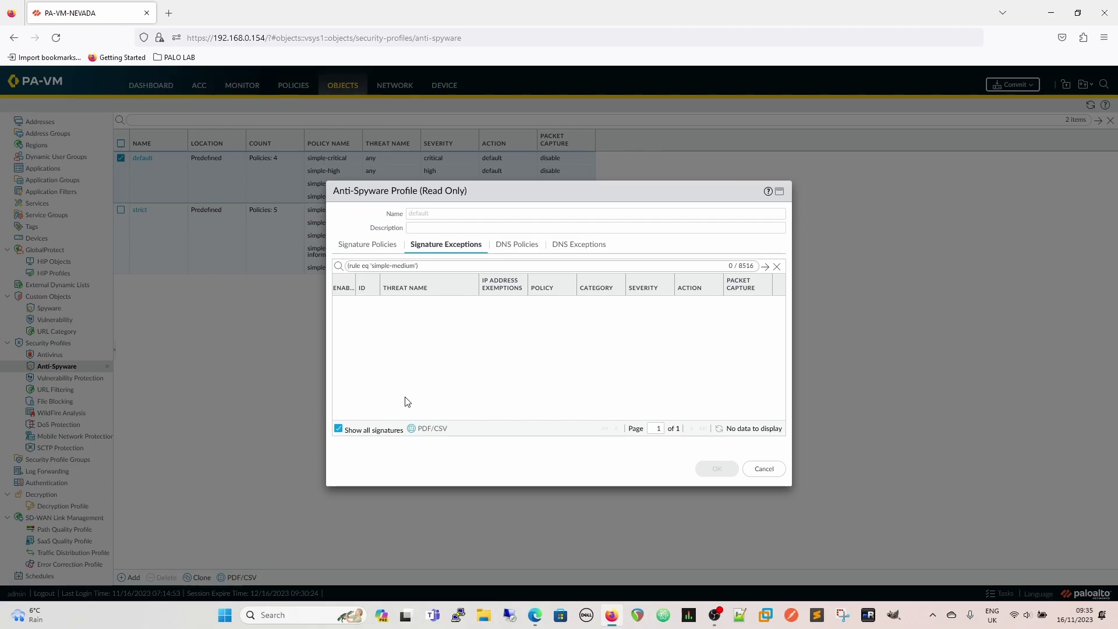
Change the exceptions filter to (policy eq 'simple-medium'), showing 2356 signatures.
left_click(384, 246)
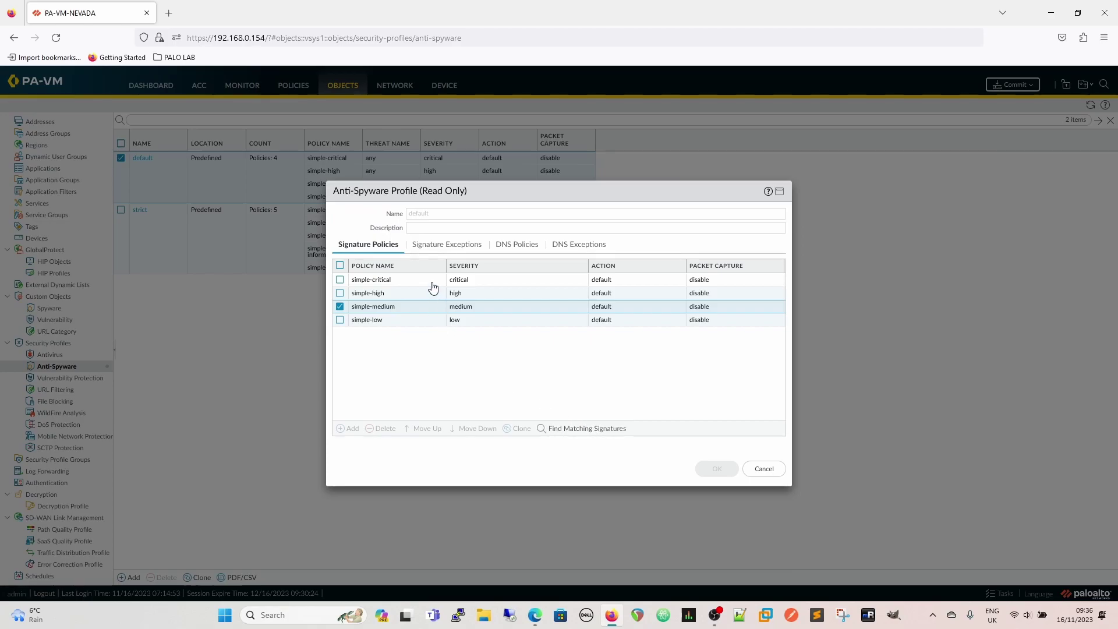
left_click(431, 246)
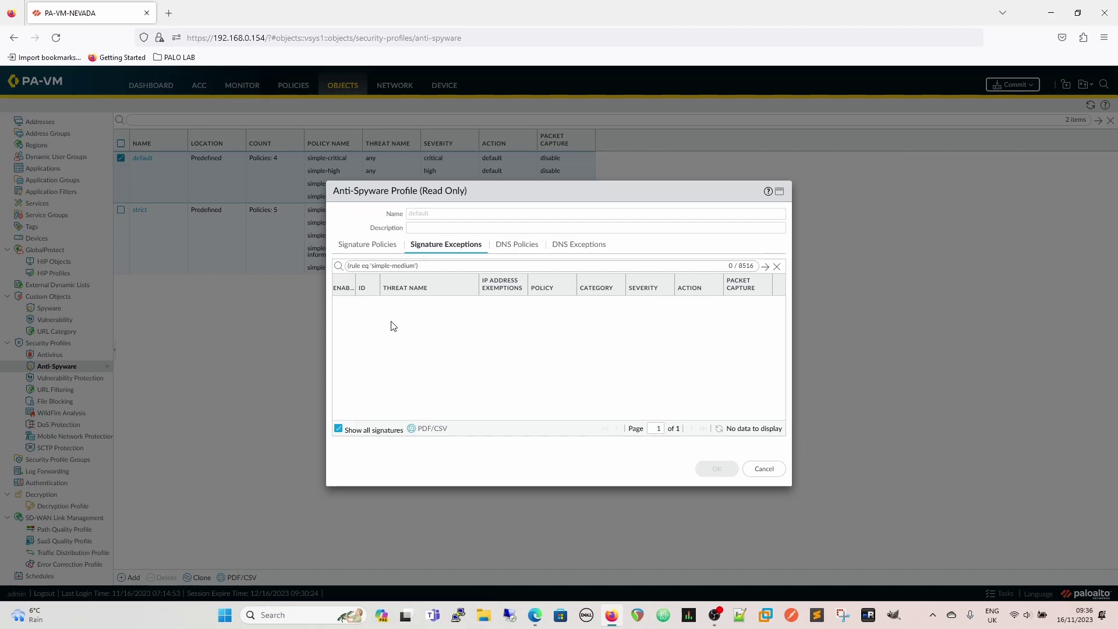
double_click(354, 266)
type("policy")
left_click(765, 266)
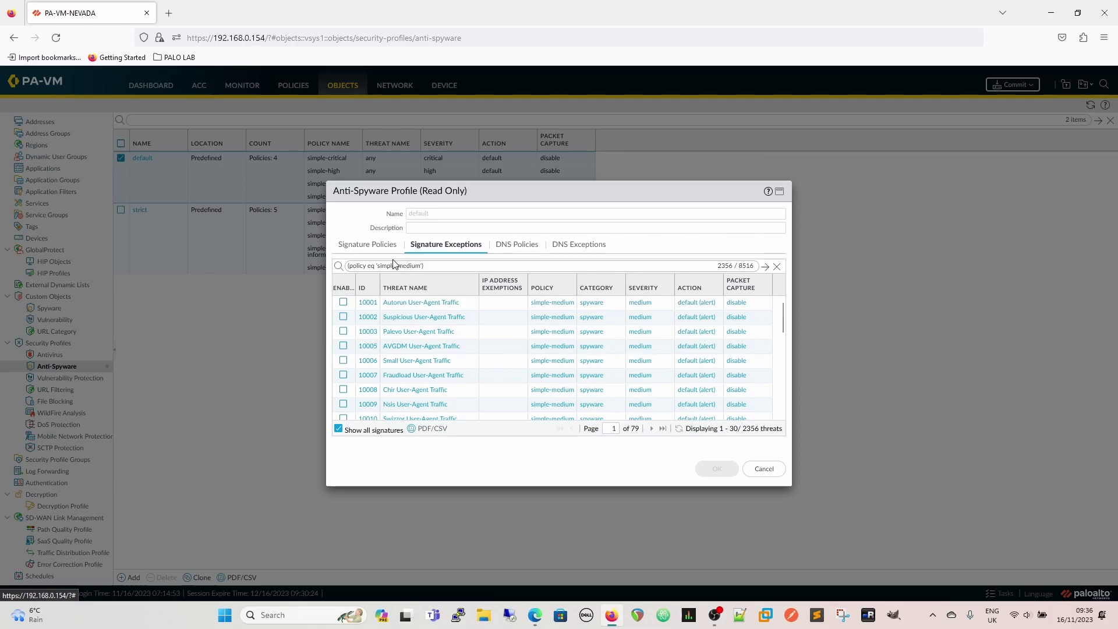
Replace the policy filter with severity 'informational', listing 38 of 8516 signatures.
triple_click(451, 268)
key("BackSpace")
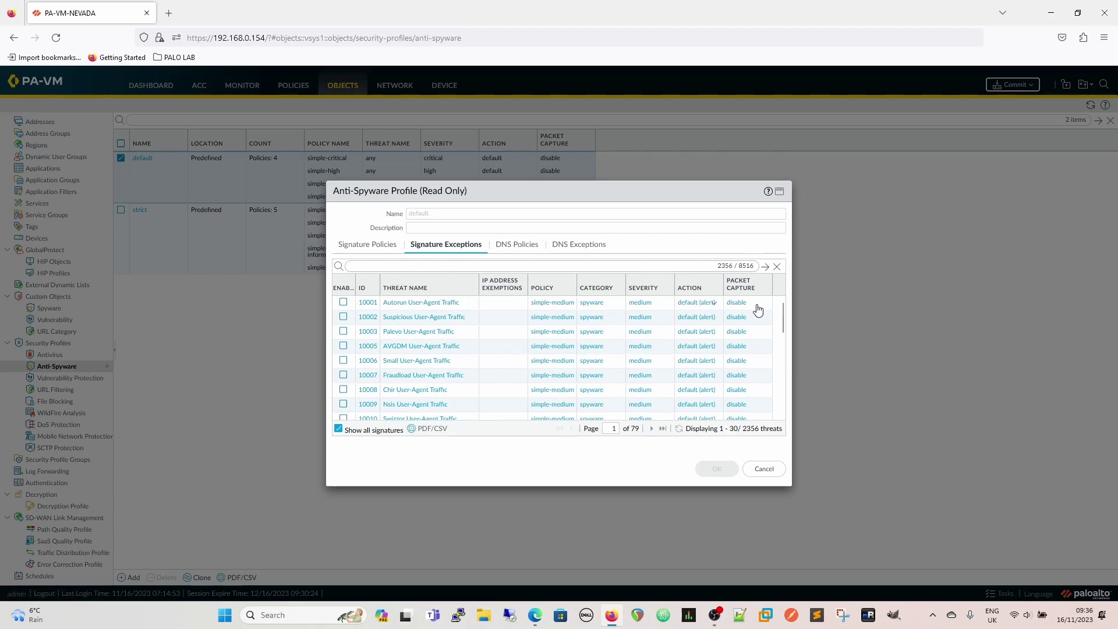
left_click(764, 268)
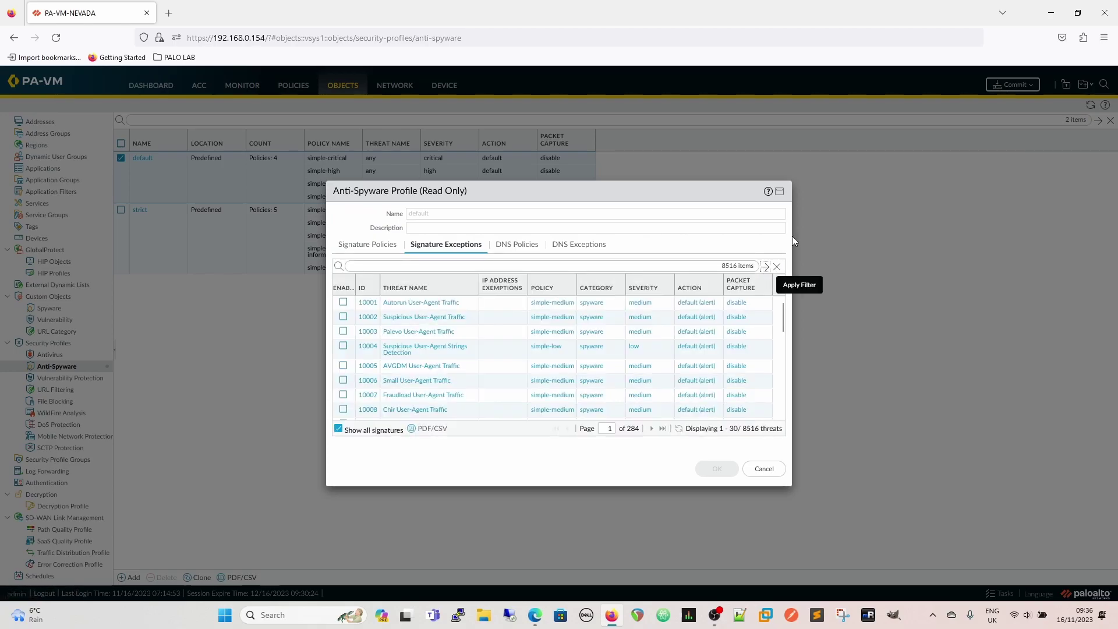
left_click(632, 304)
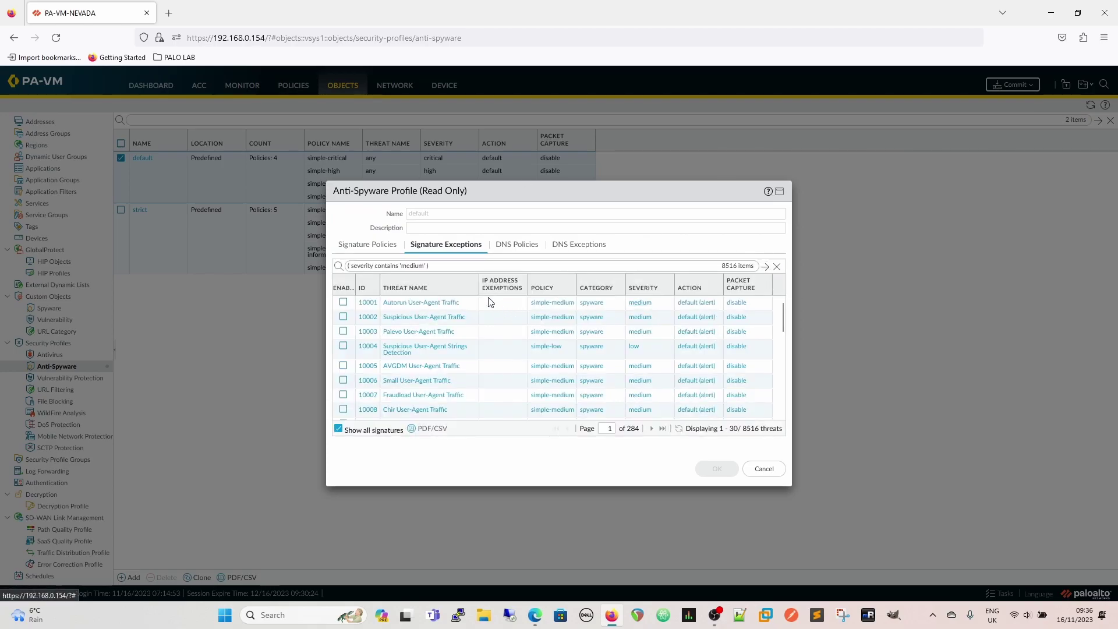
double_click(412, 266)
type("in")
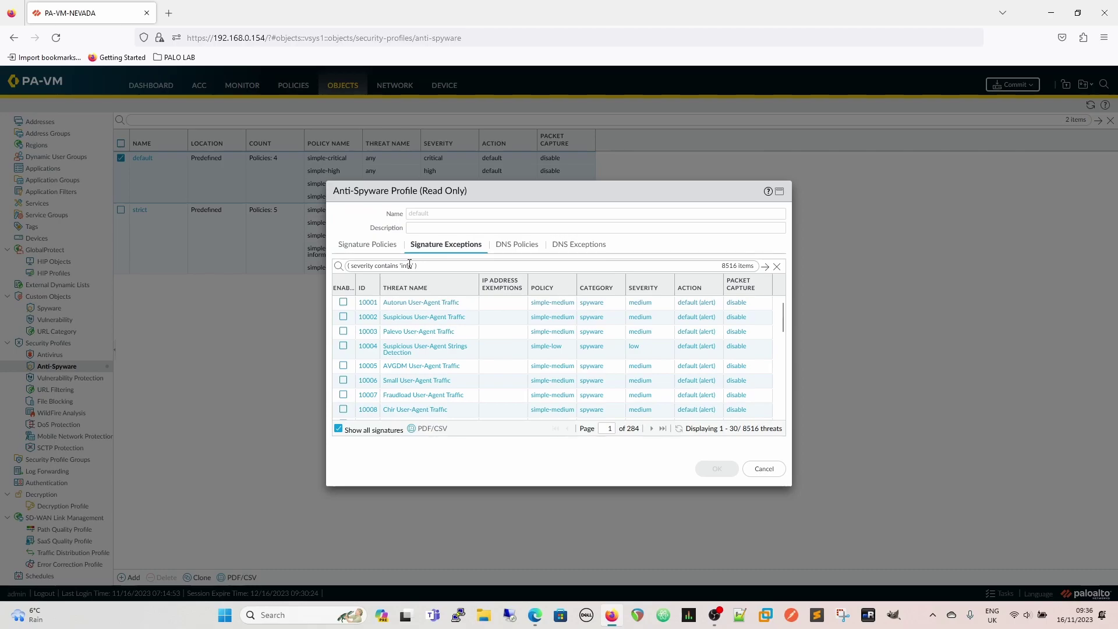
type("formational")
left_click(765, 266)
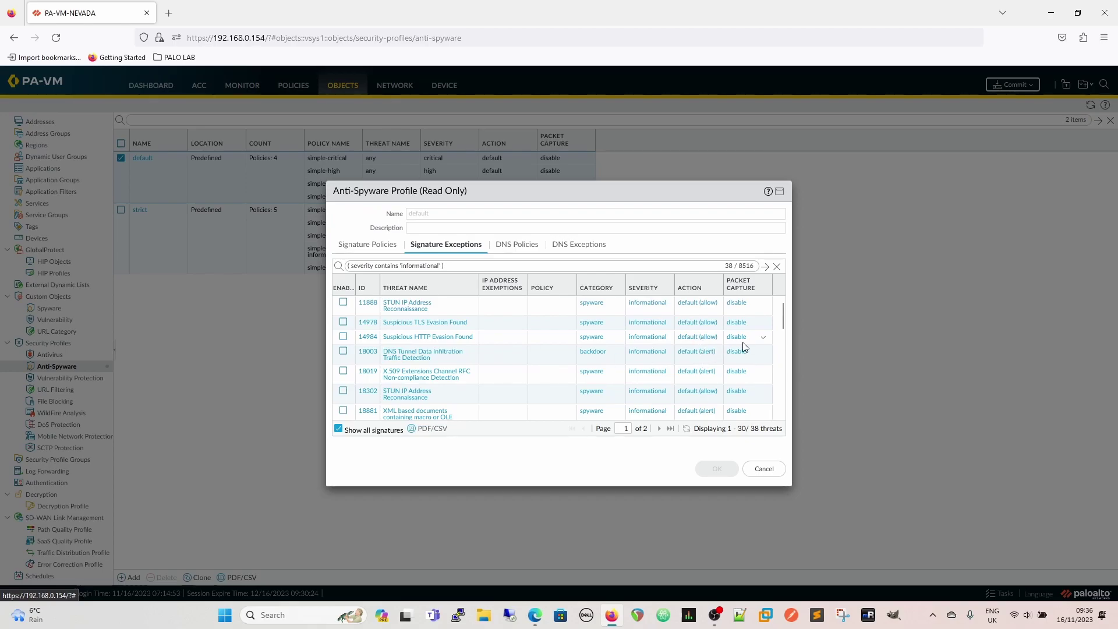
scroll(442, 350, "down", 5)
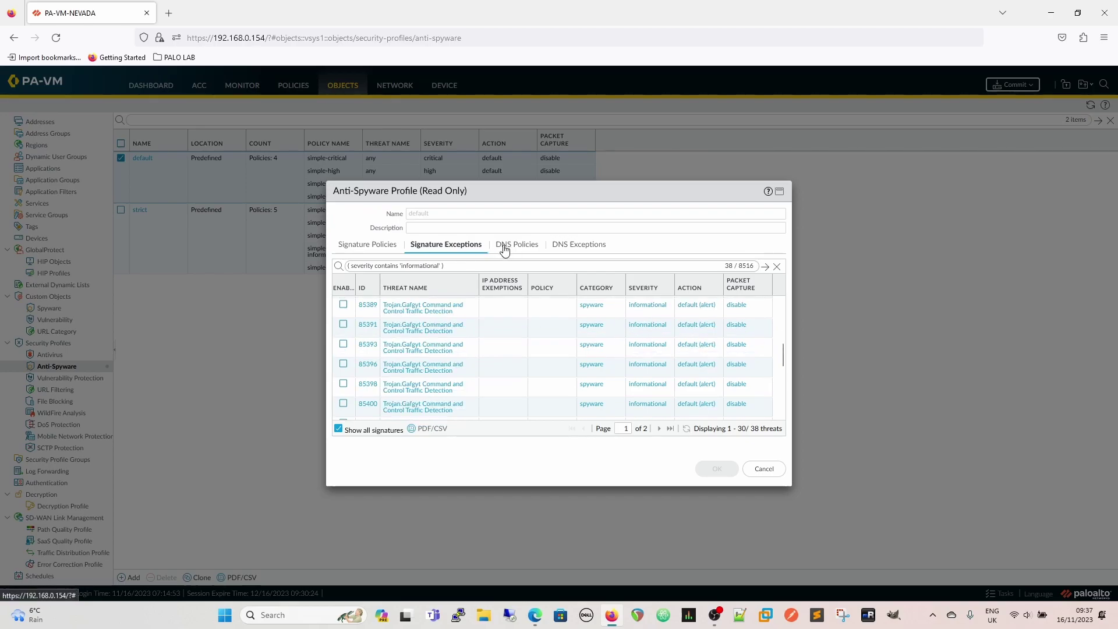
Review the default profile's DNS Policies and DNS Exceptions, collapsing Palo Alto Networks Content.
left_click(504, 245)
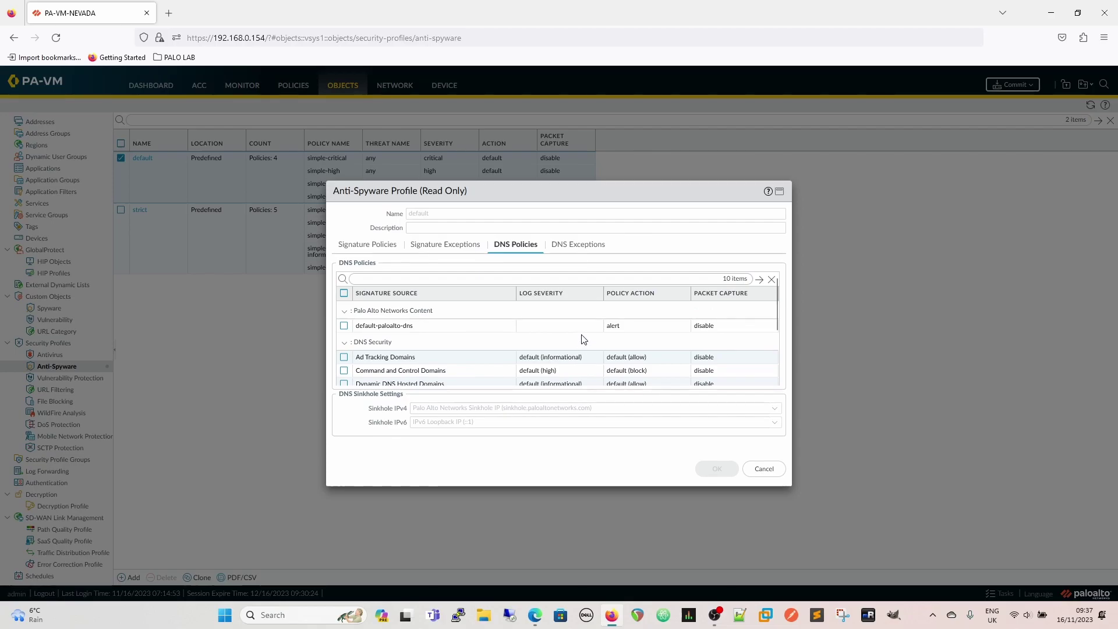
scroll(581, 337, "down", 3)
scroll(559, 329, "up", 3)
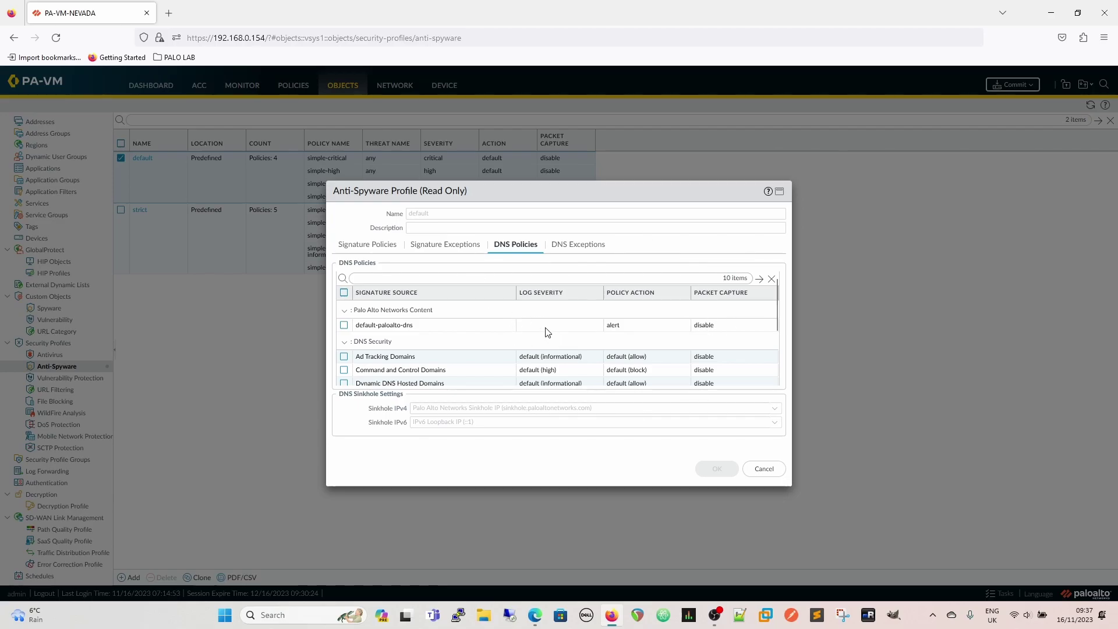
scroll(545, 332, "down", 3)
scroll(513, 308, "up", 2)
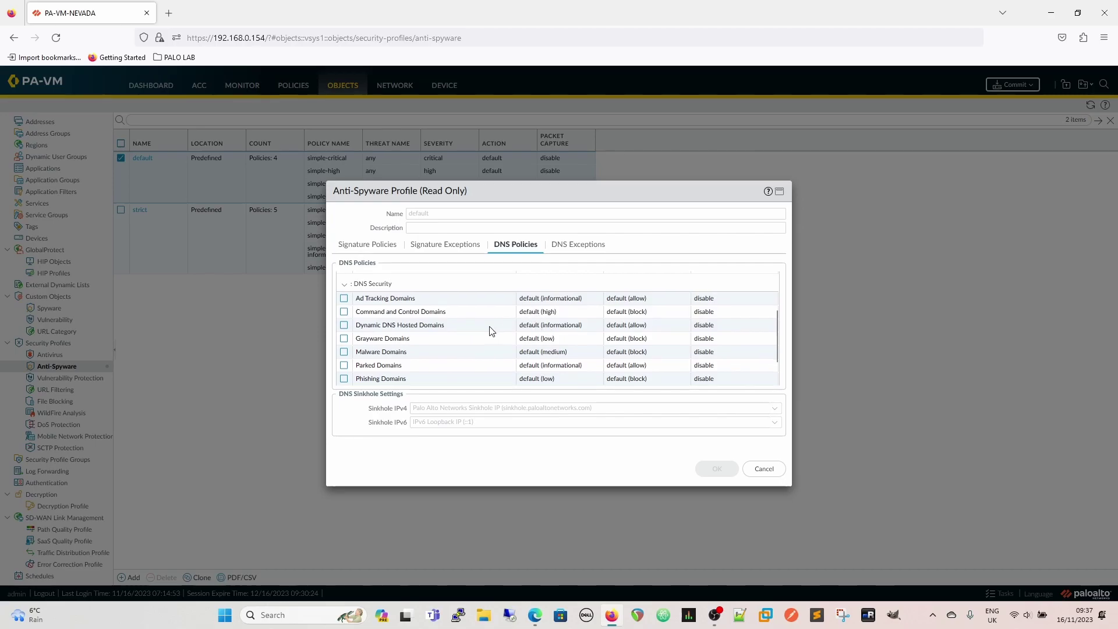
scroll(563, 337, "up", 1)
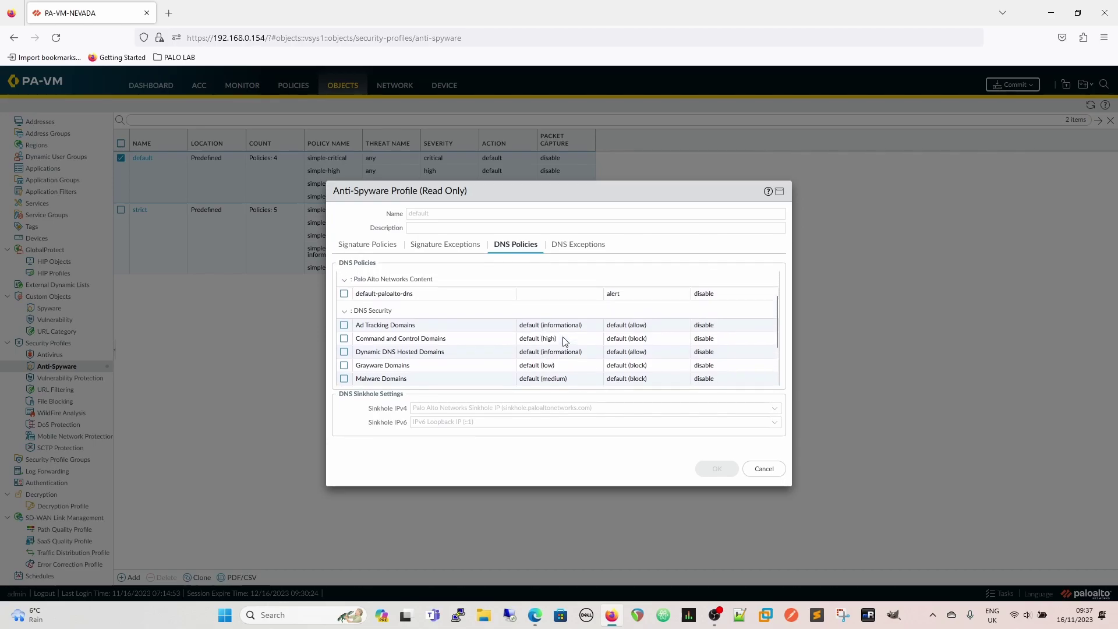
scroll(562, 340, "up", 1)
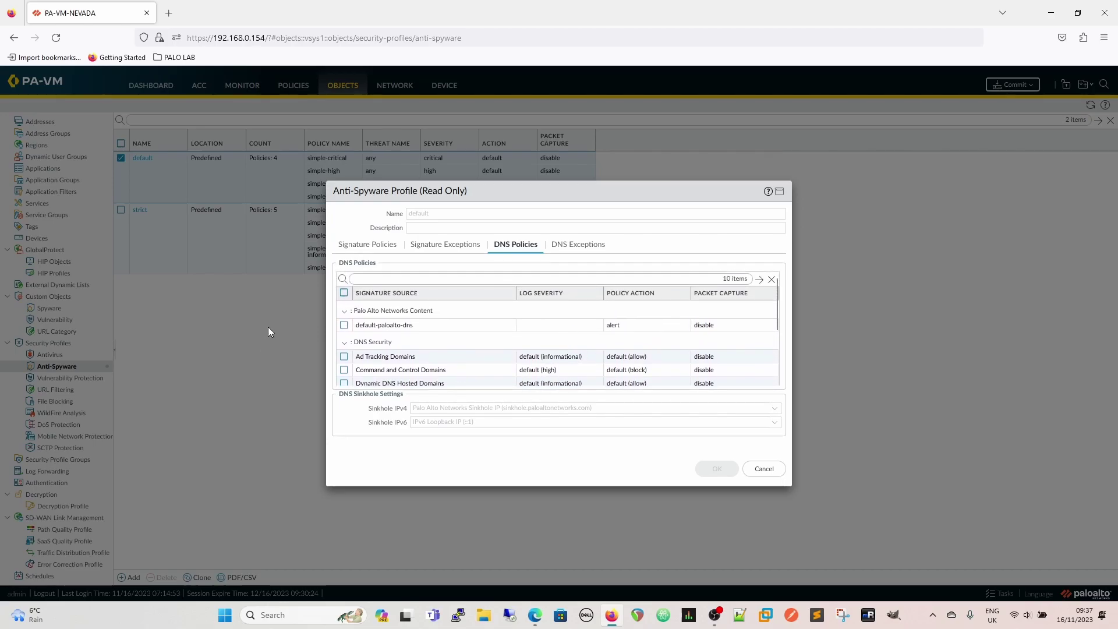
left_click(344, 312)
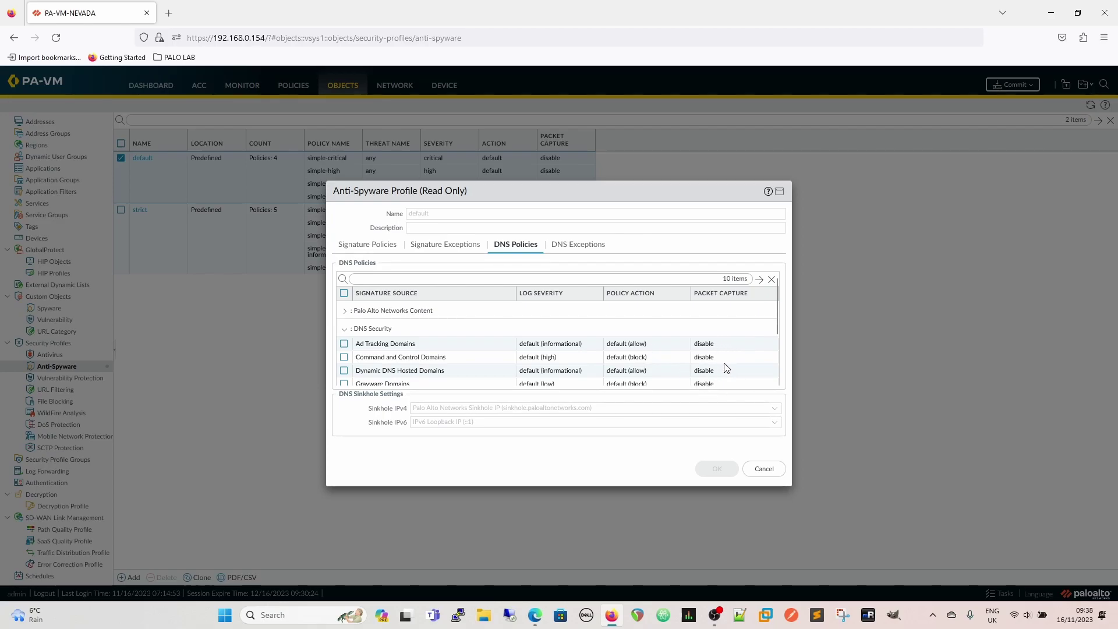
left_click(580, 244)
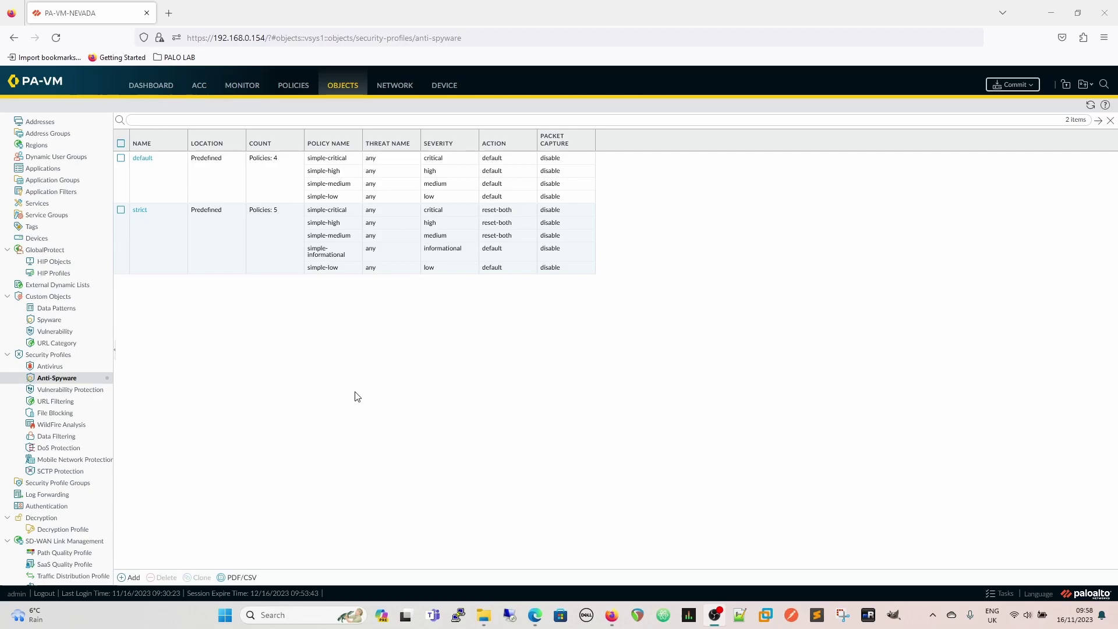
left_click(144, 218)
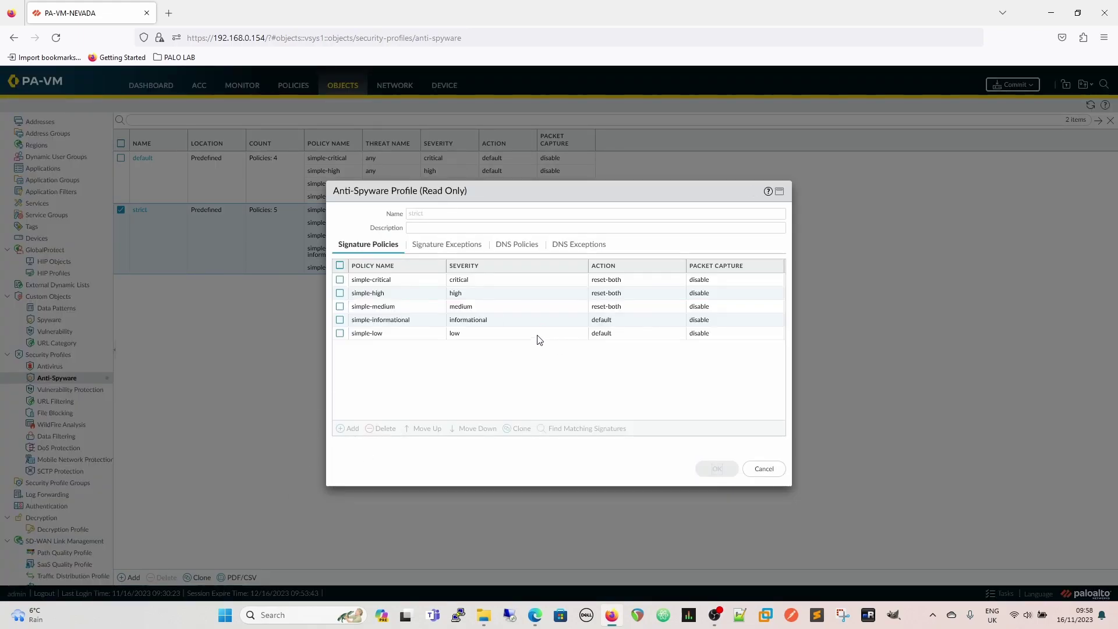
left_click(421, 248)
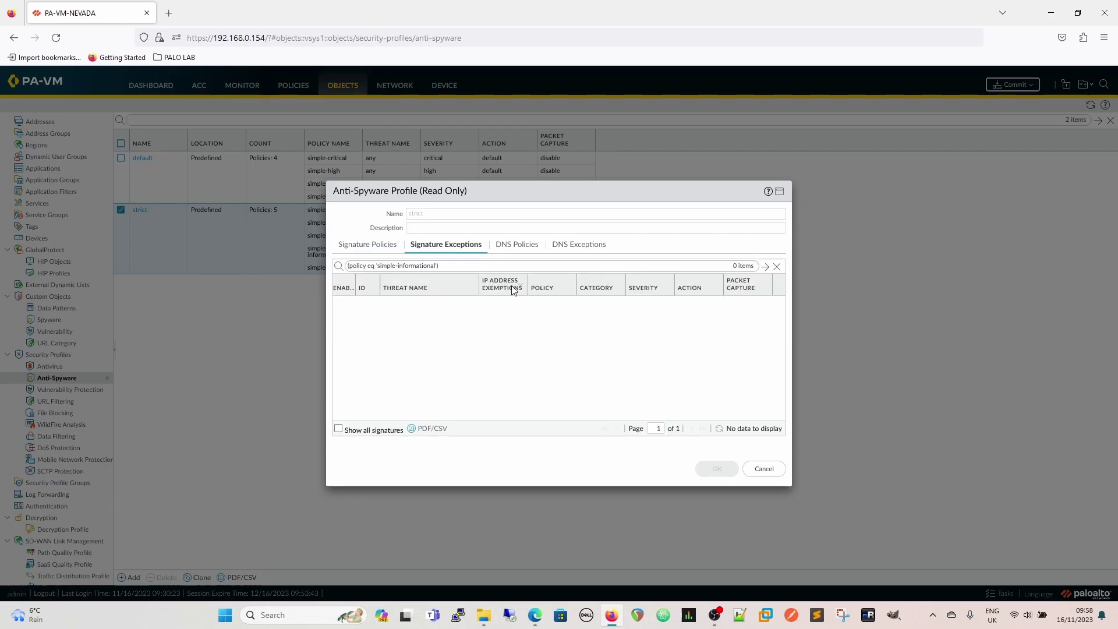
left_click(776, 266)
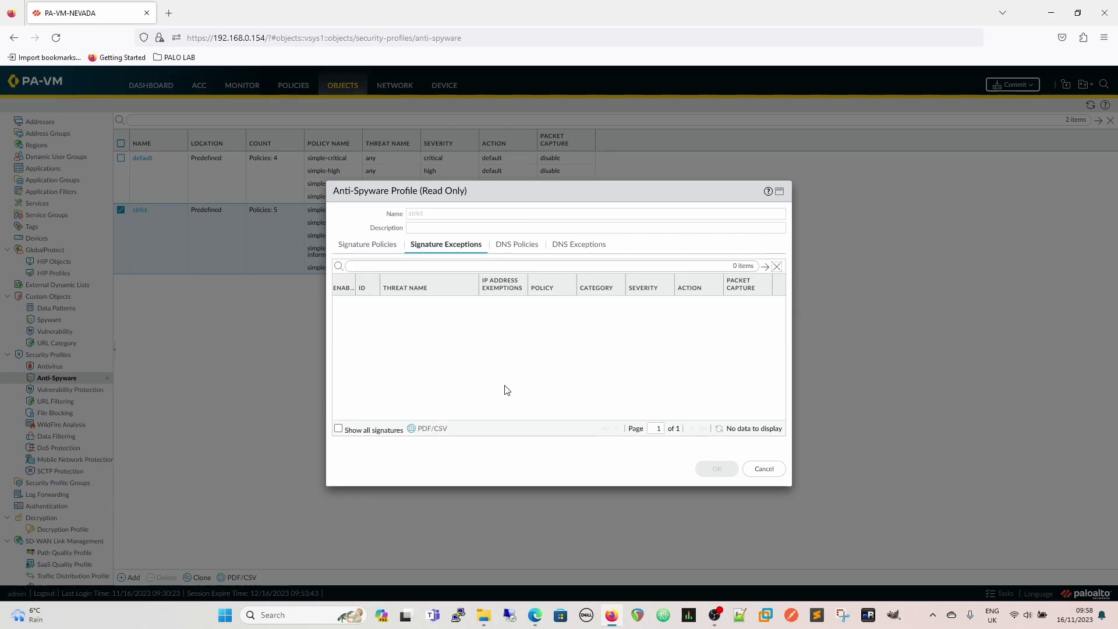
left_click(512, 245)
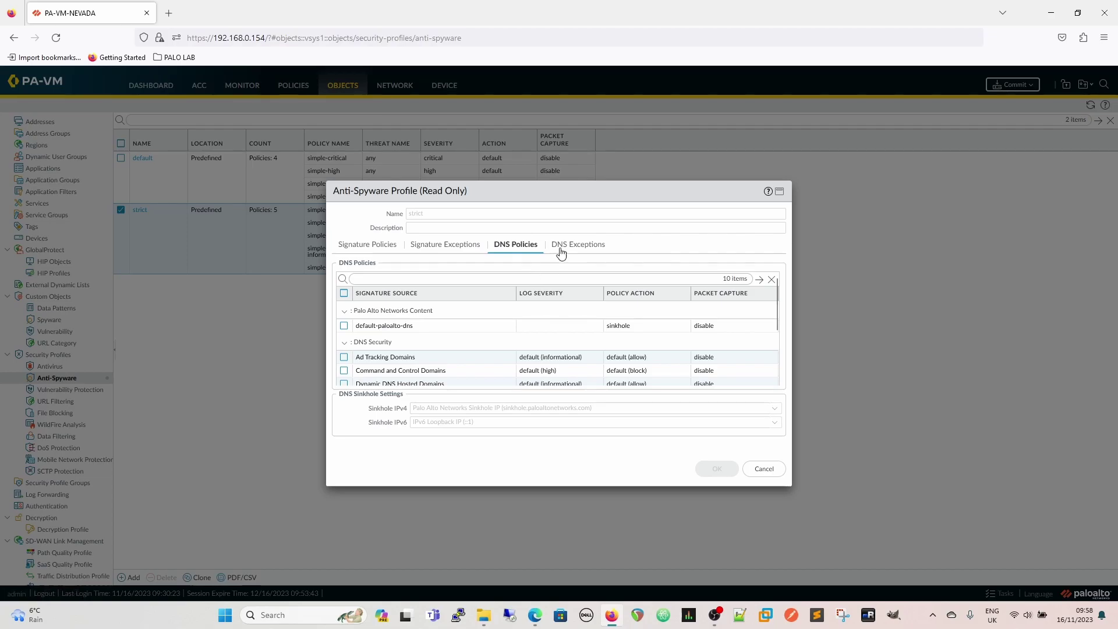
left_click(561, 253)
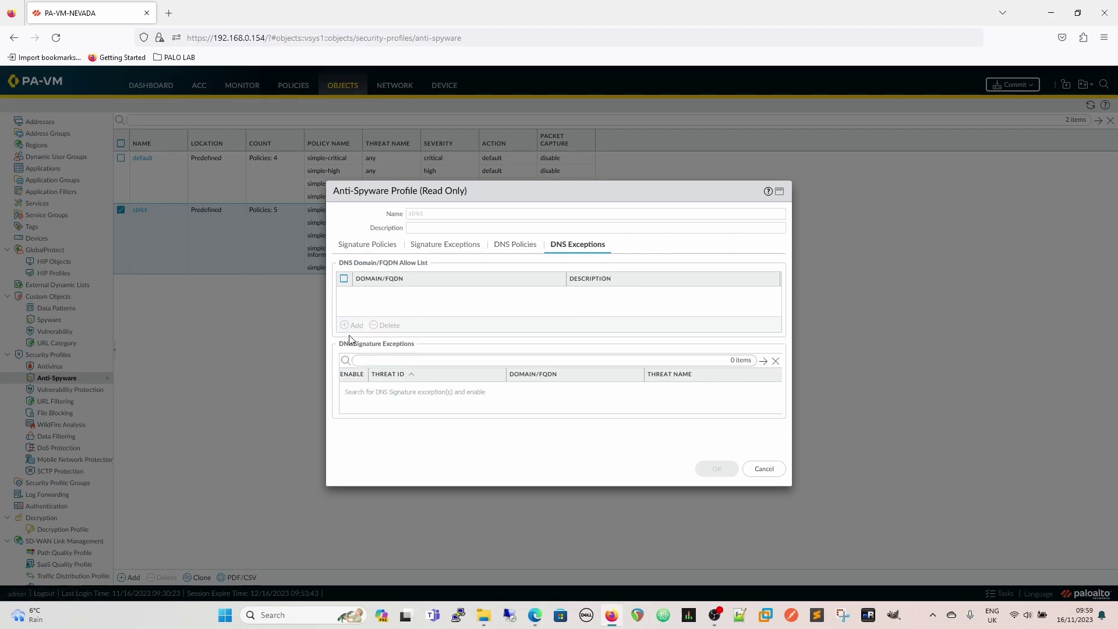
left_click(773, 470)
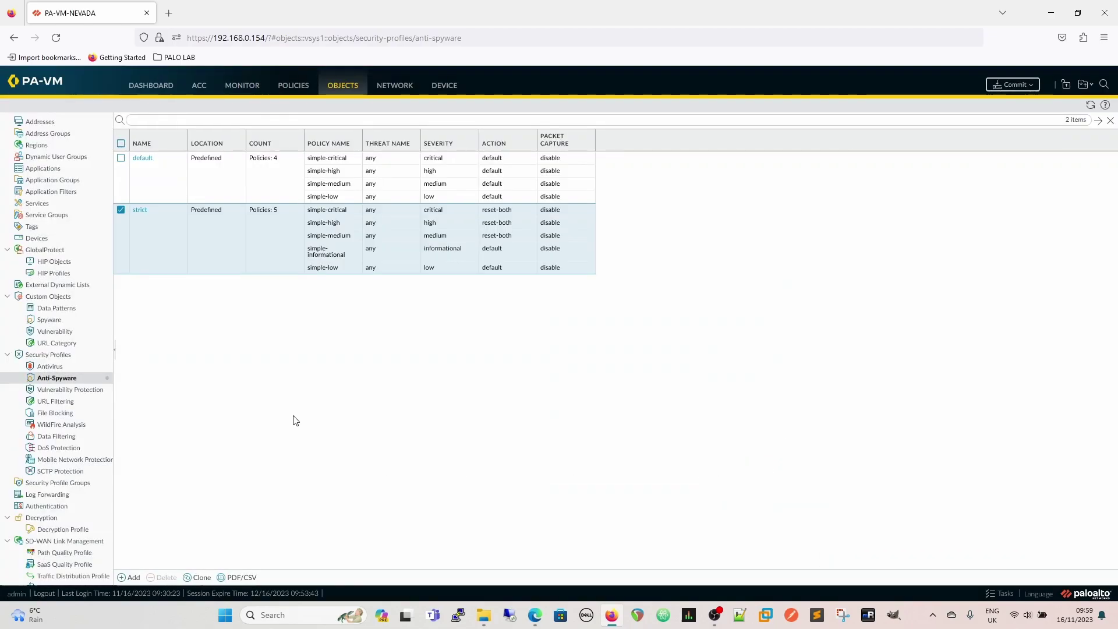
Clone the strict profile as strict-1 and rename it 'Custom Strict Policy'.
left_click(198, 577)
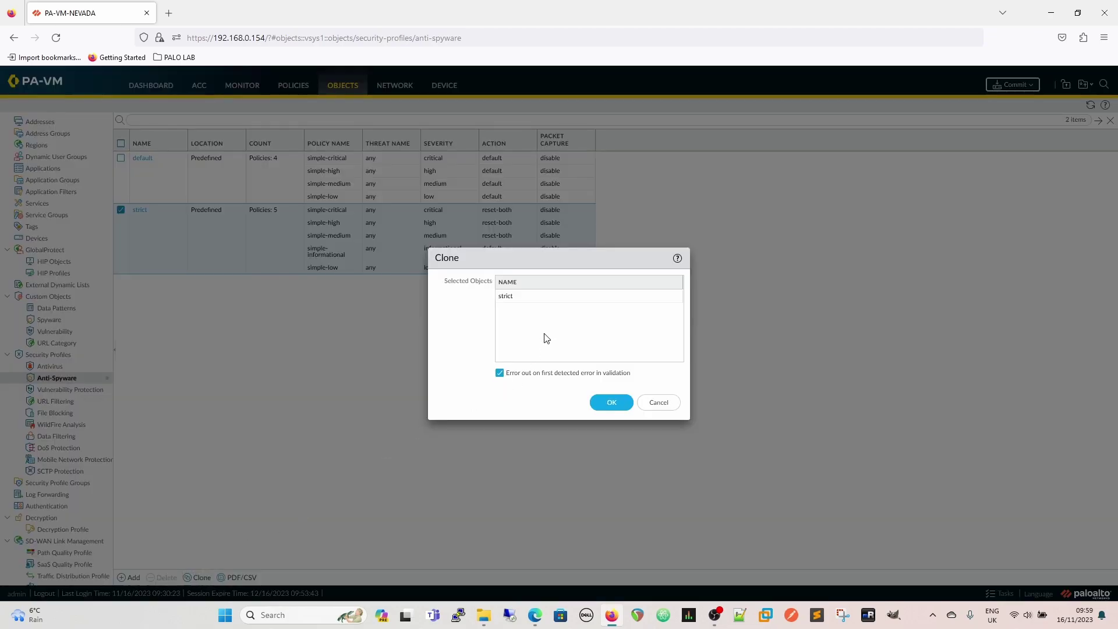
left_click(605, 407)
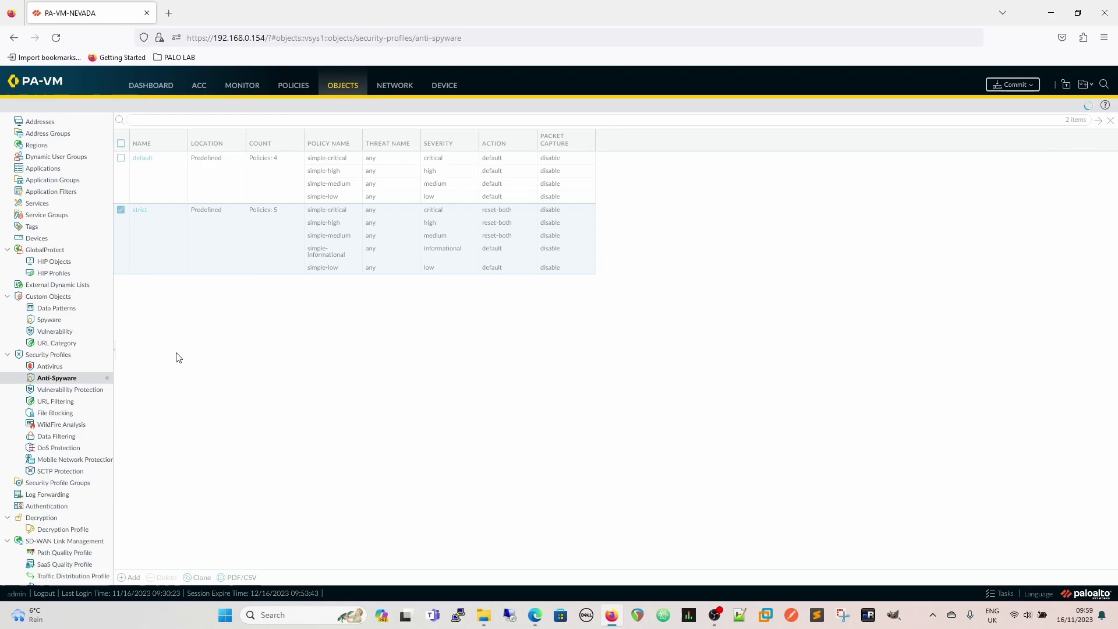
left_click(143, 284)
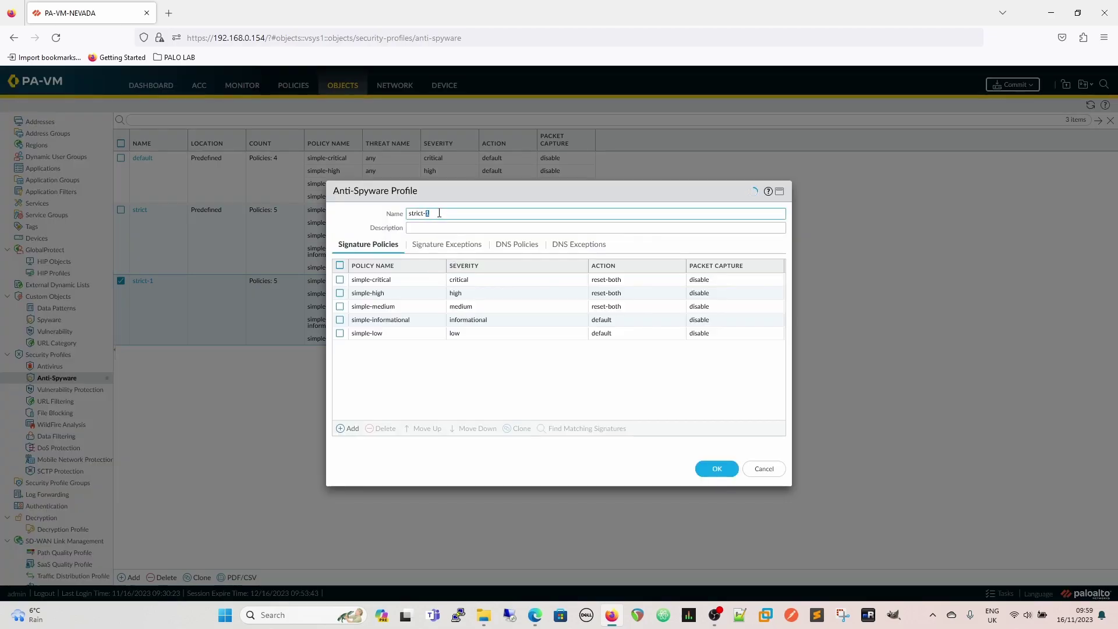
triple_click(439, 213)
type("Custom St")
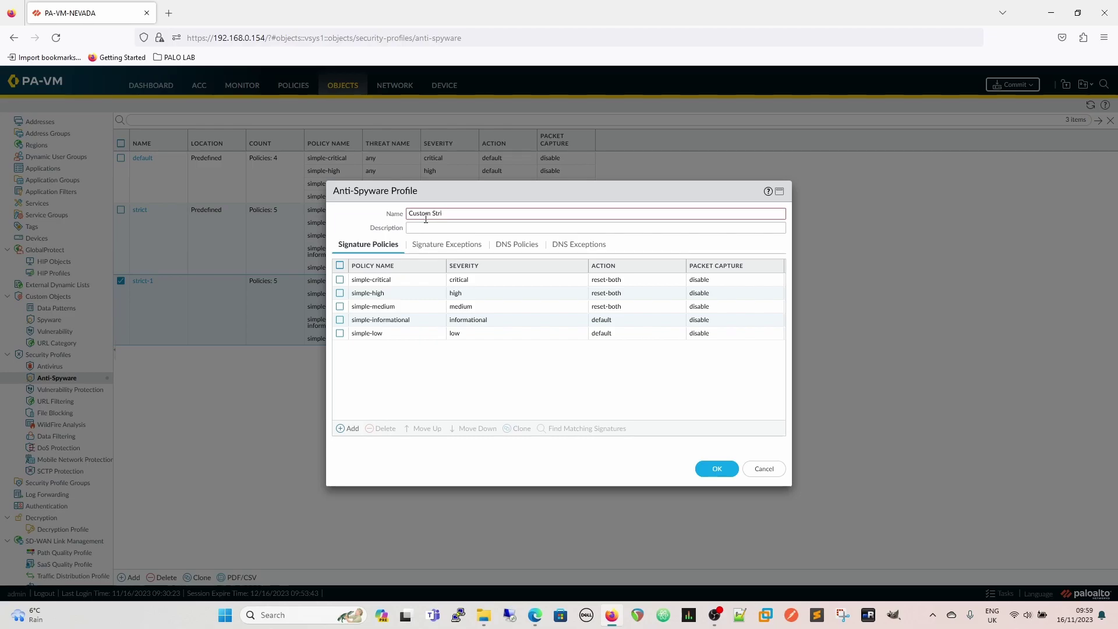
type("rict Policy")
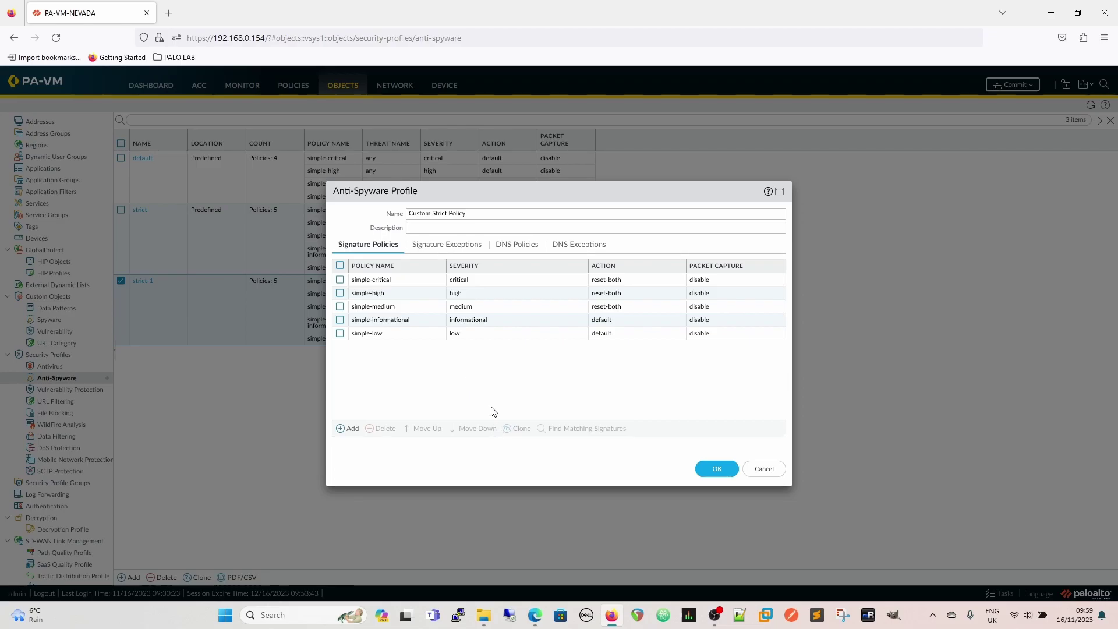
Set packet capture to extended-capture for simple-critical and single-packet for simple-high.
left_click(375, 280)
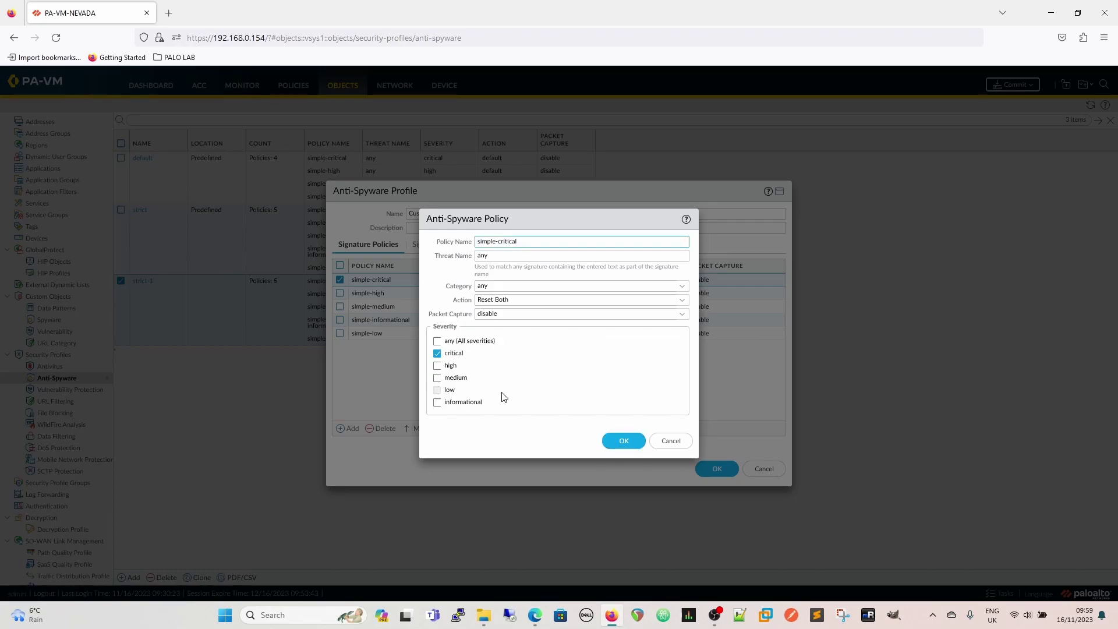
left_click(676, 316)
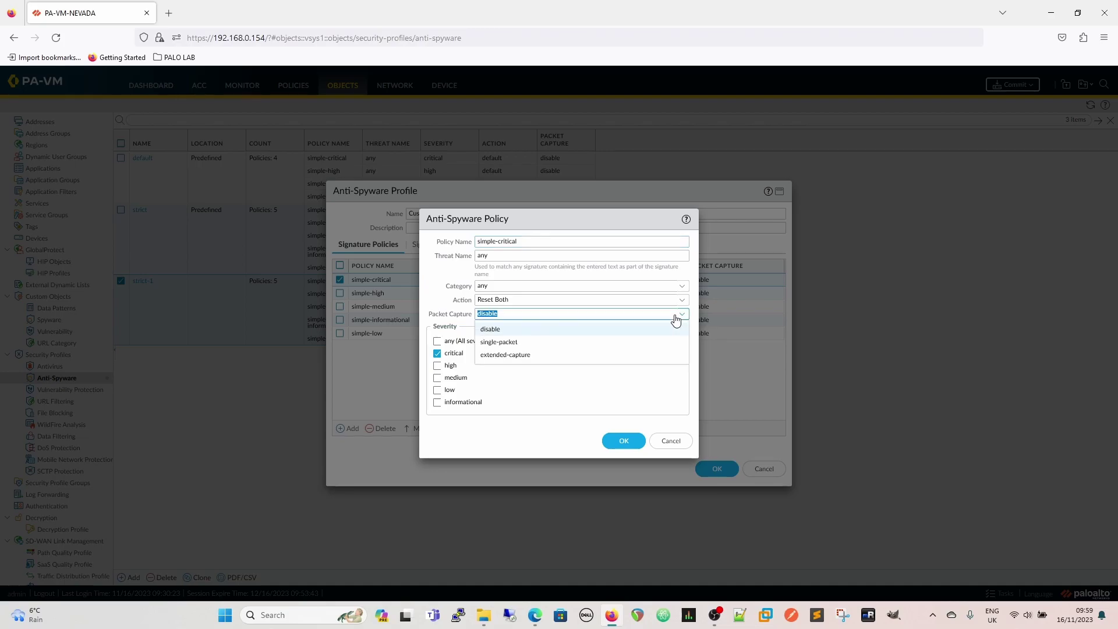
left_click(547, 356)
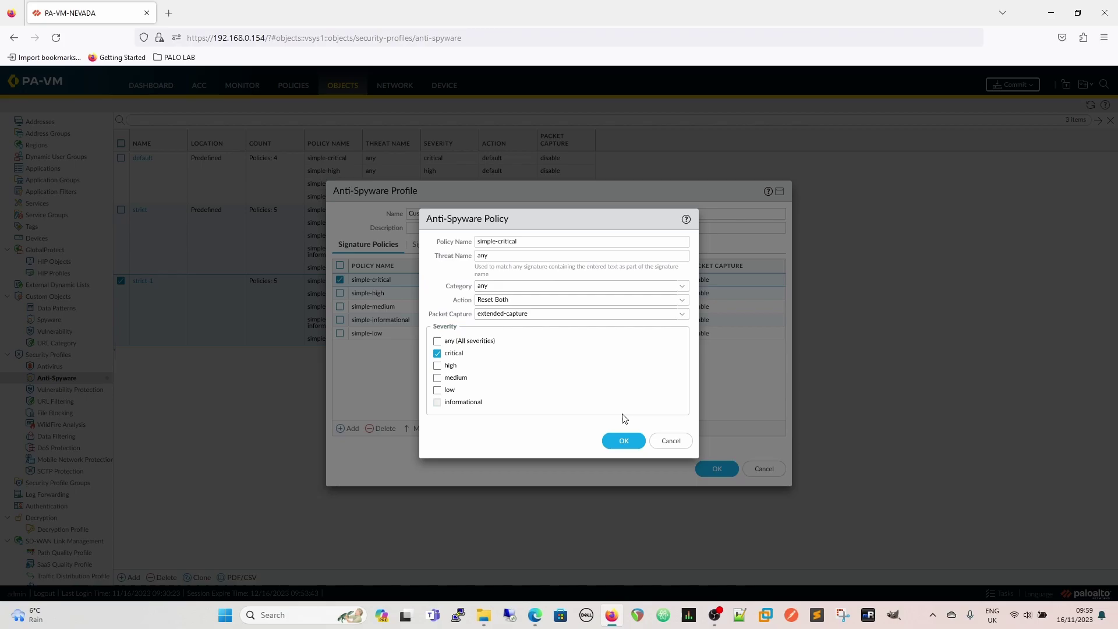
left_click(624, 441)
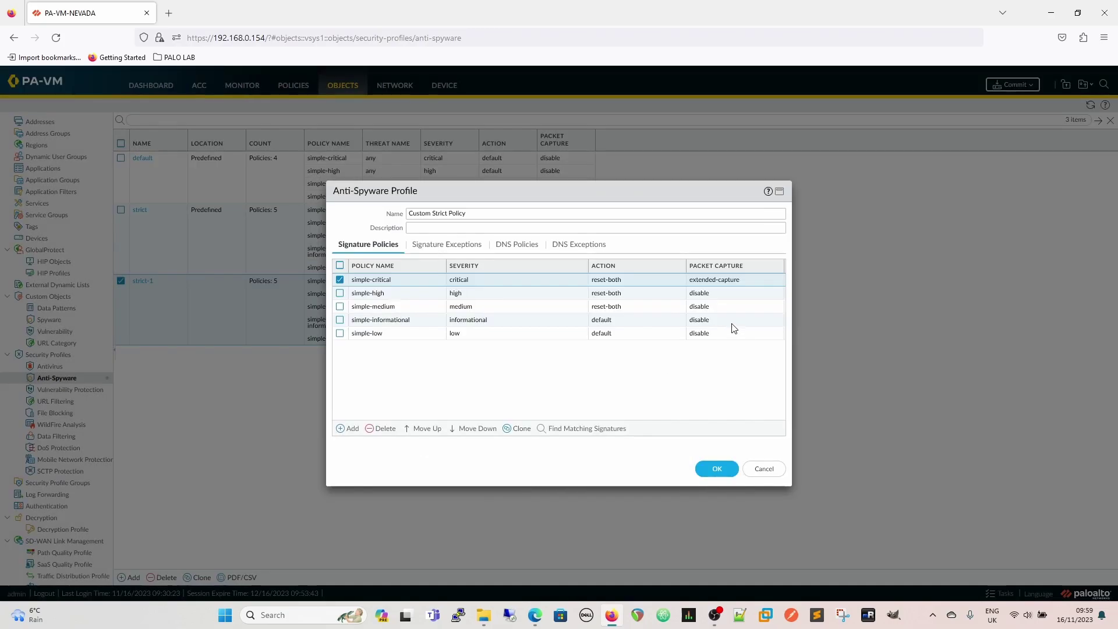
left_click(370, 294)
left_click(682, 314)
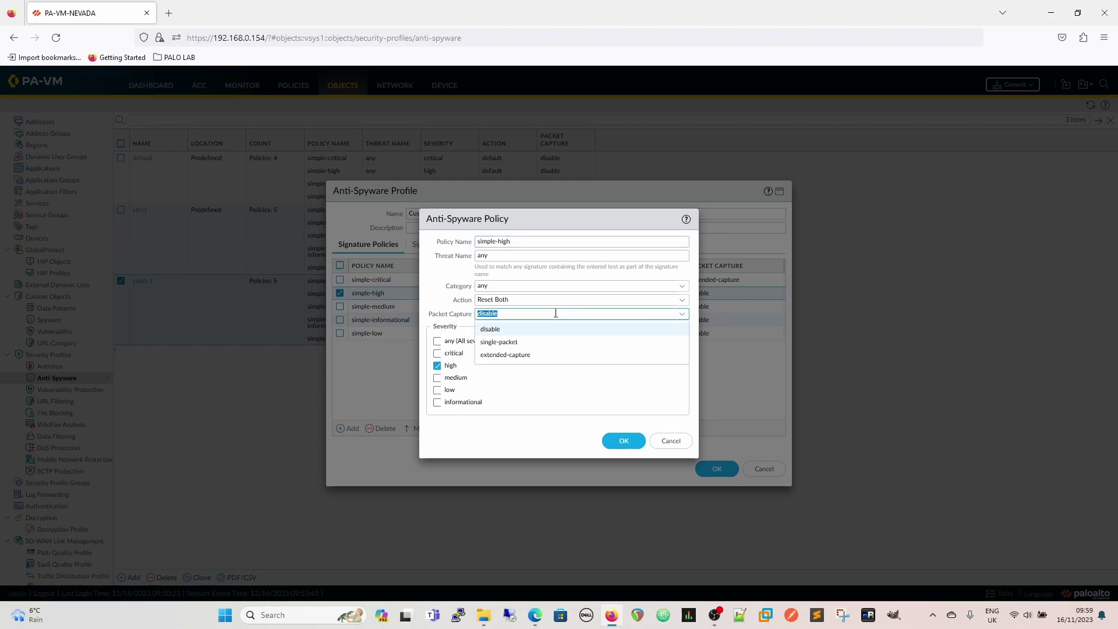
left_click(502, 342)
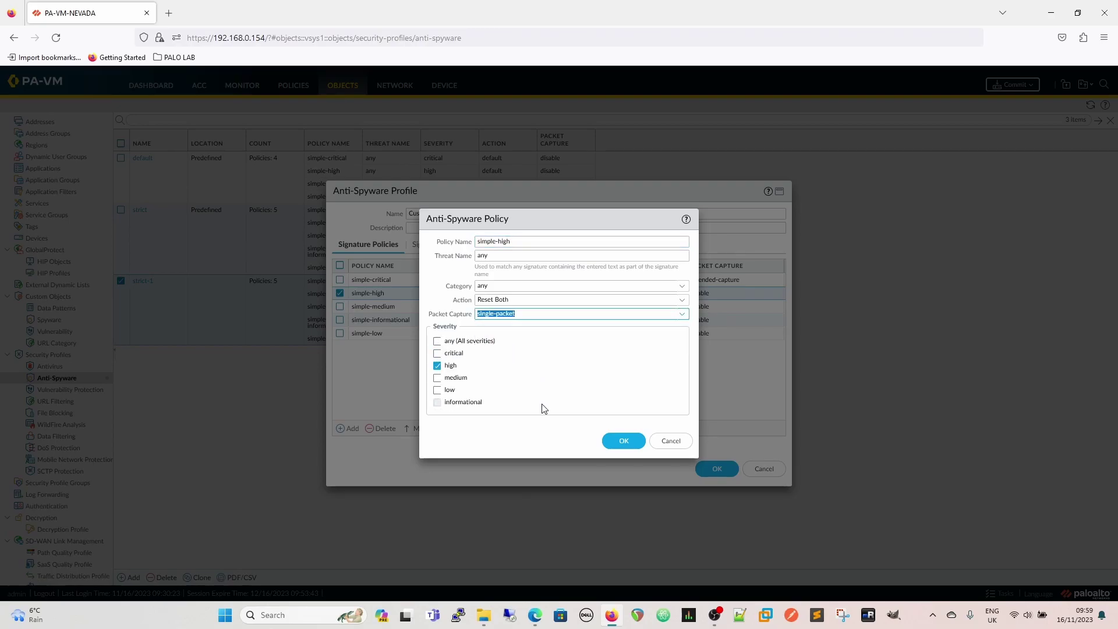
left_click(623, 441)
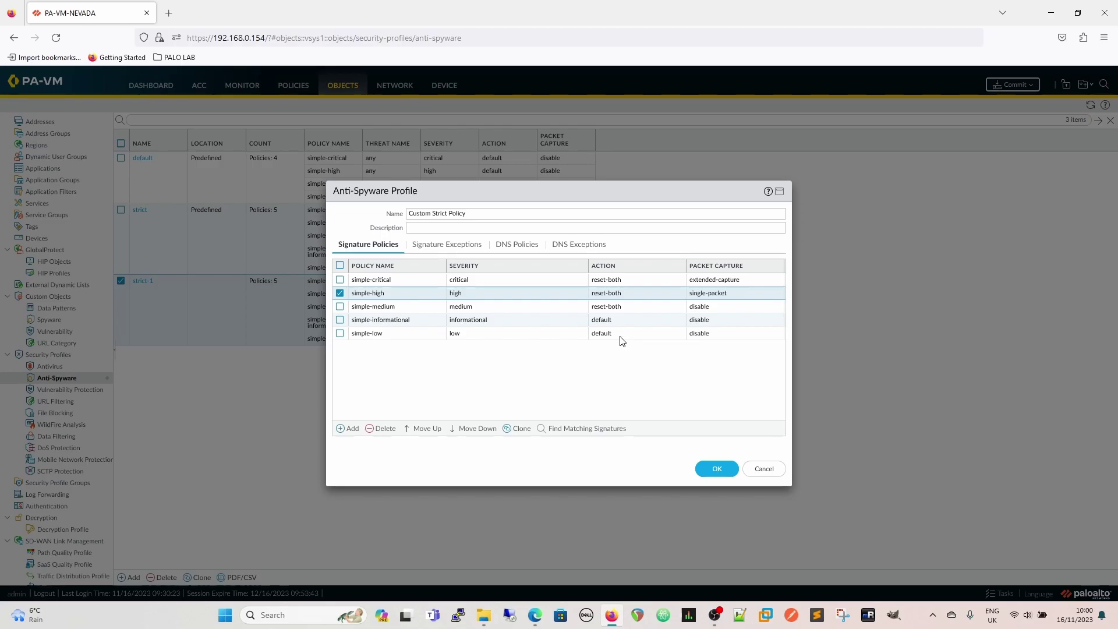
left_click(368, 322)
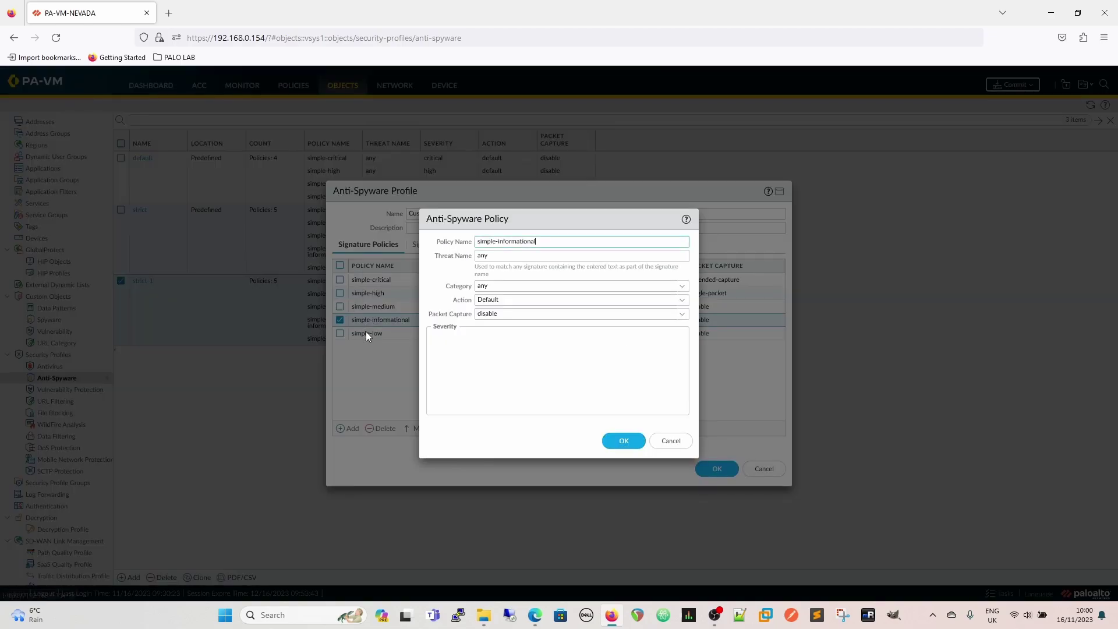
left_click(671, 440)
left_click(378, 334)
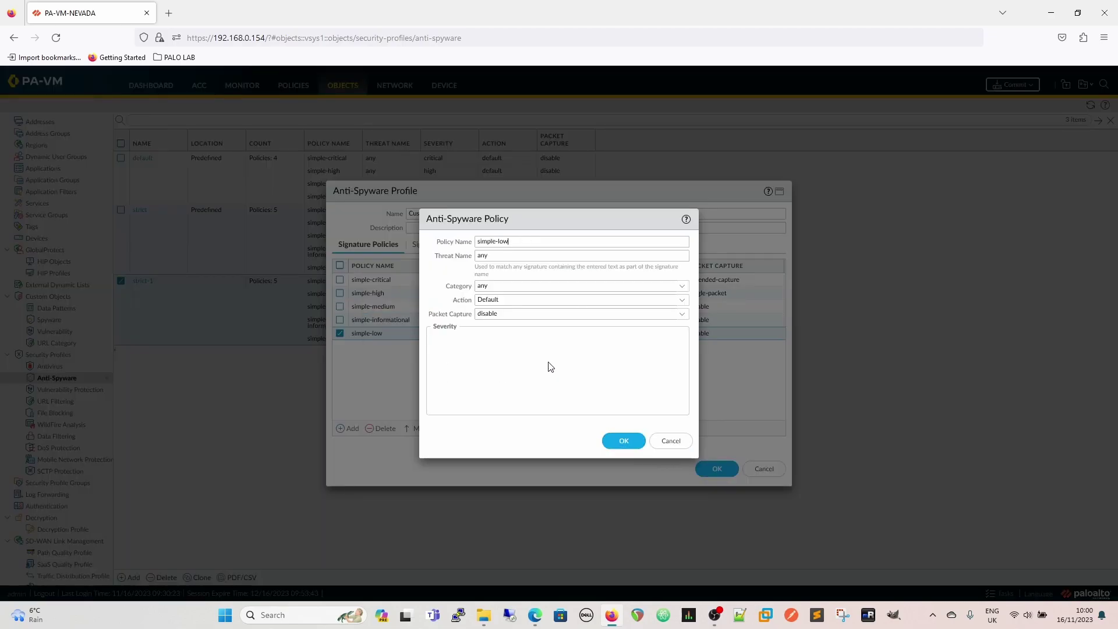
left_click(682, 299)
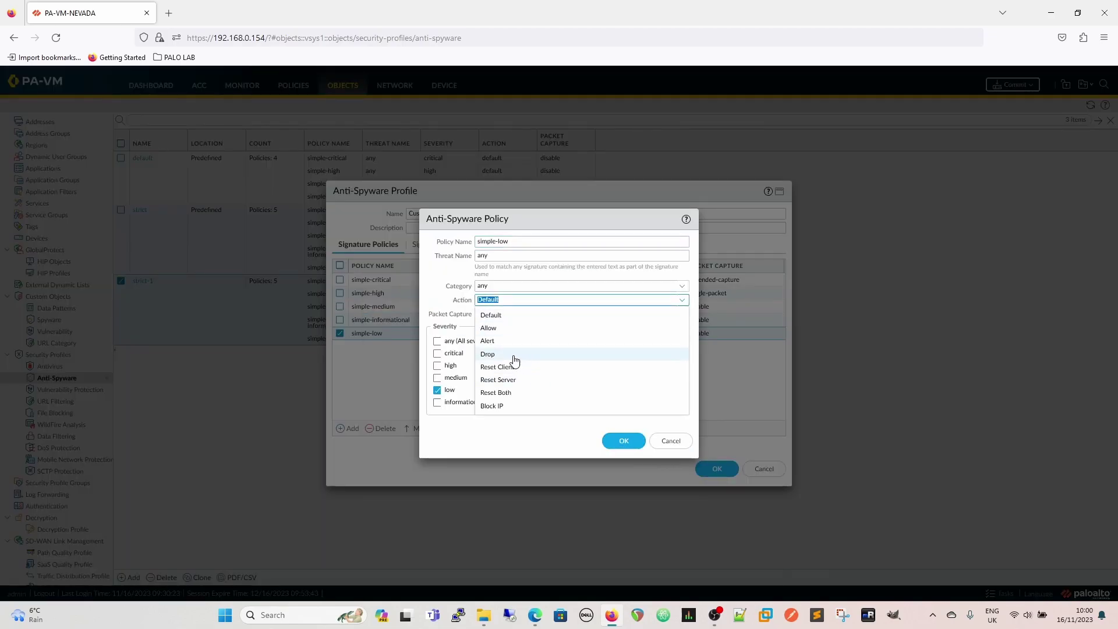
left_click(656, 424)
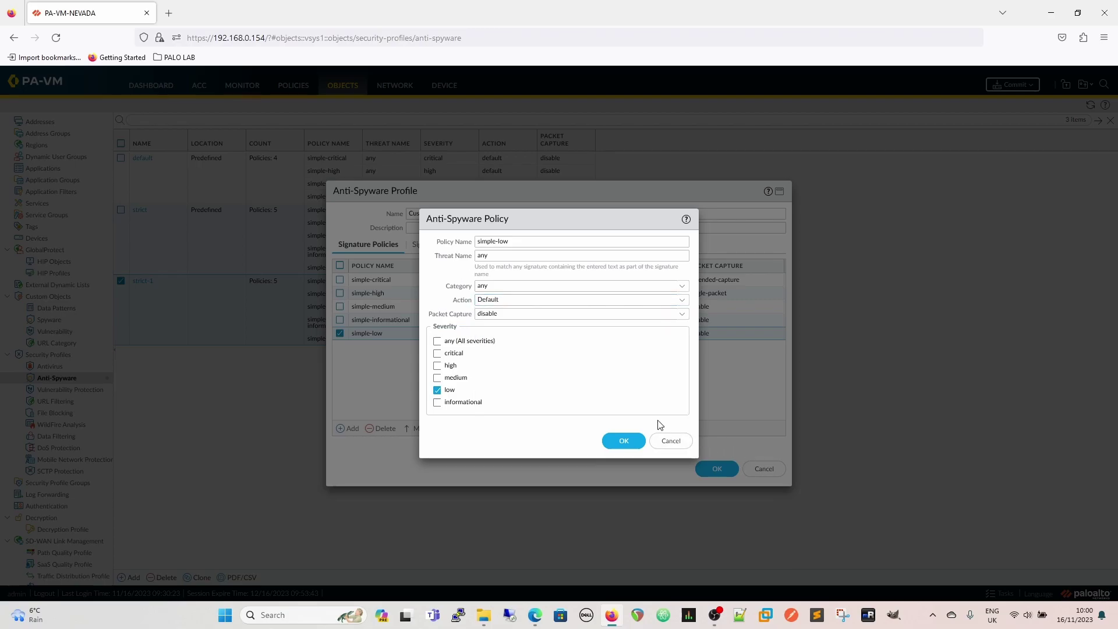
left_click(684, 448)
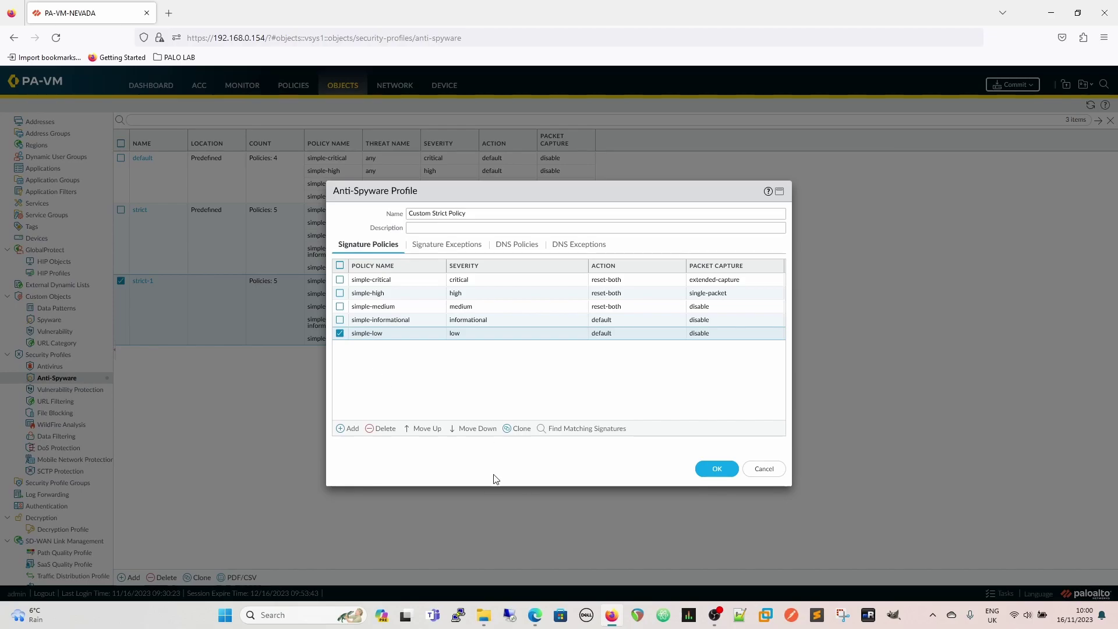
Filter signature exceptions to (policy eq 'simple-low'), listing 355 of 8516 signatures.
left_click(558, 429)
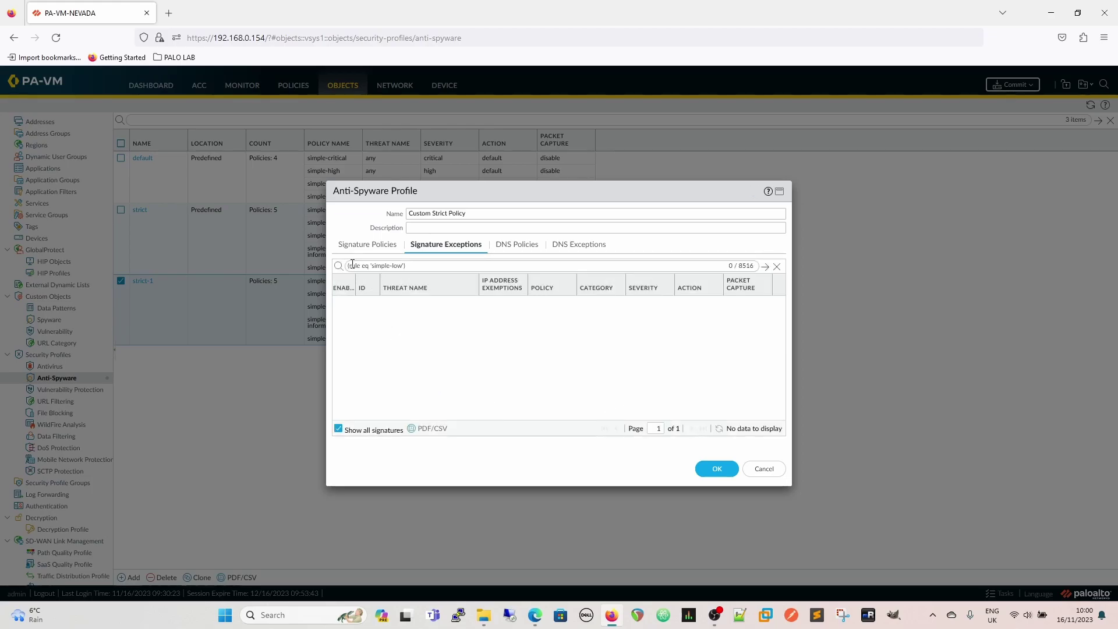
type("policy")
key("Return")
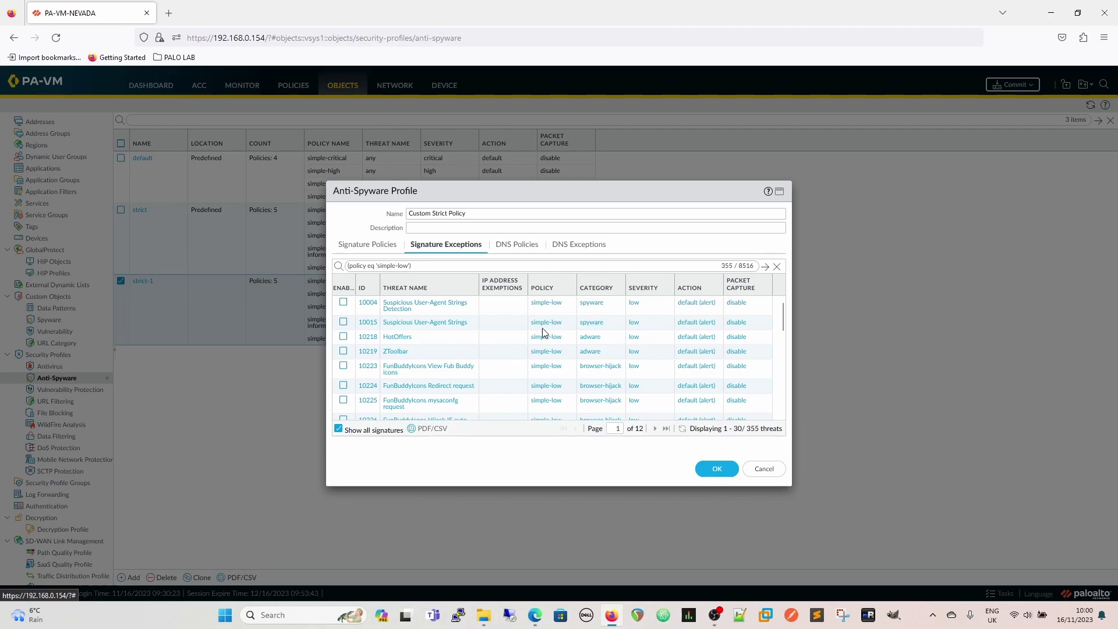
left_click(361, 252)
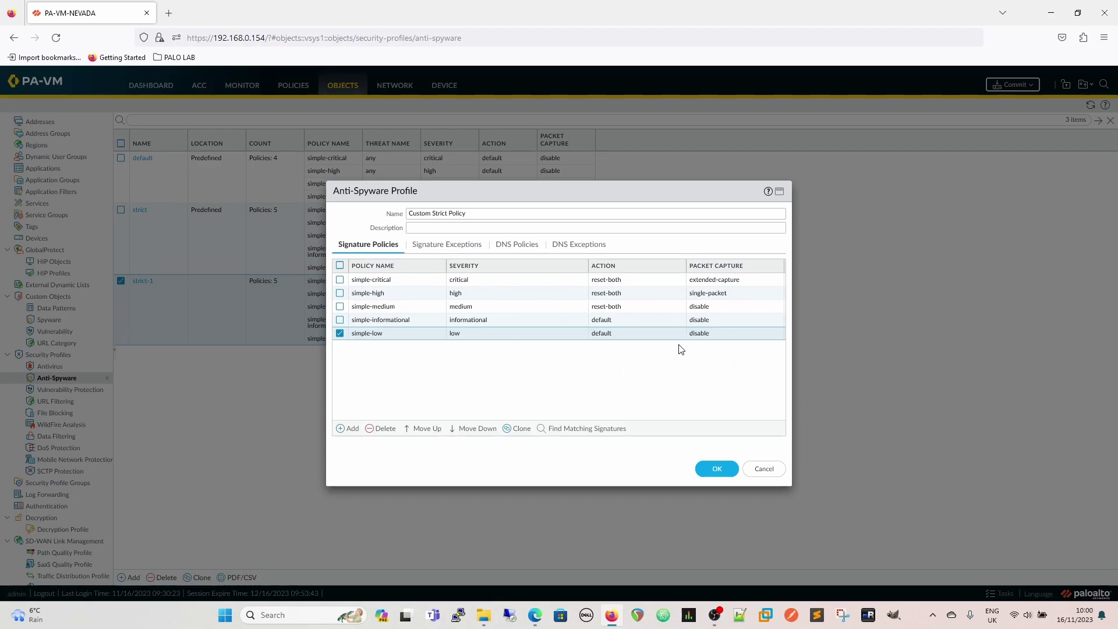
left_click(375, 335)
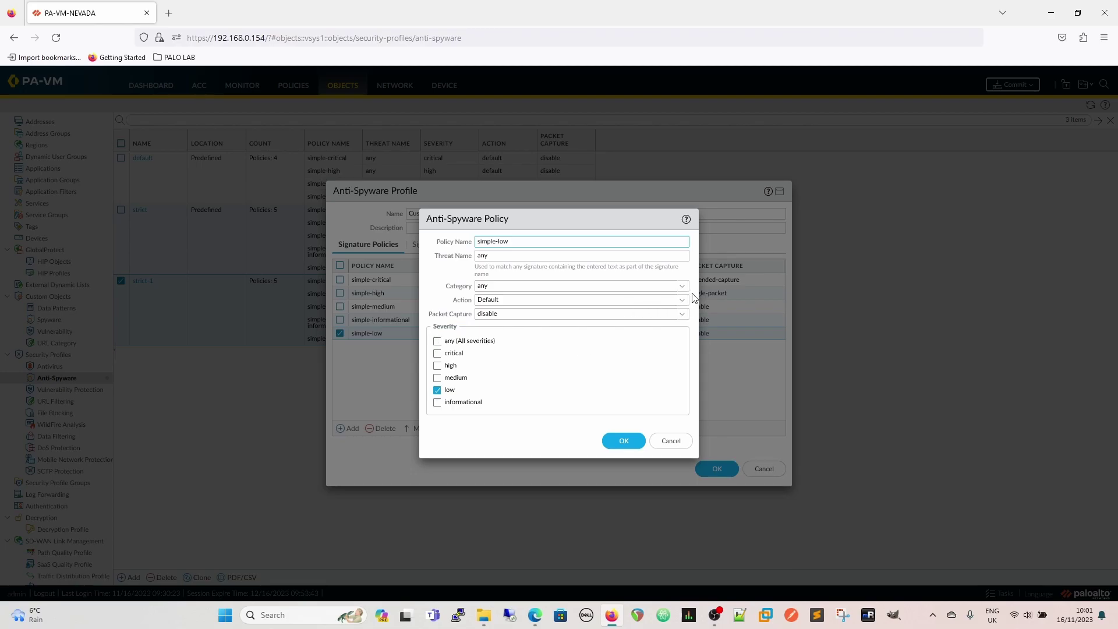
left_click(674, 299)
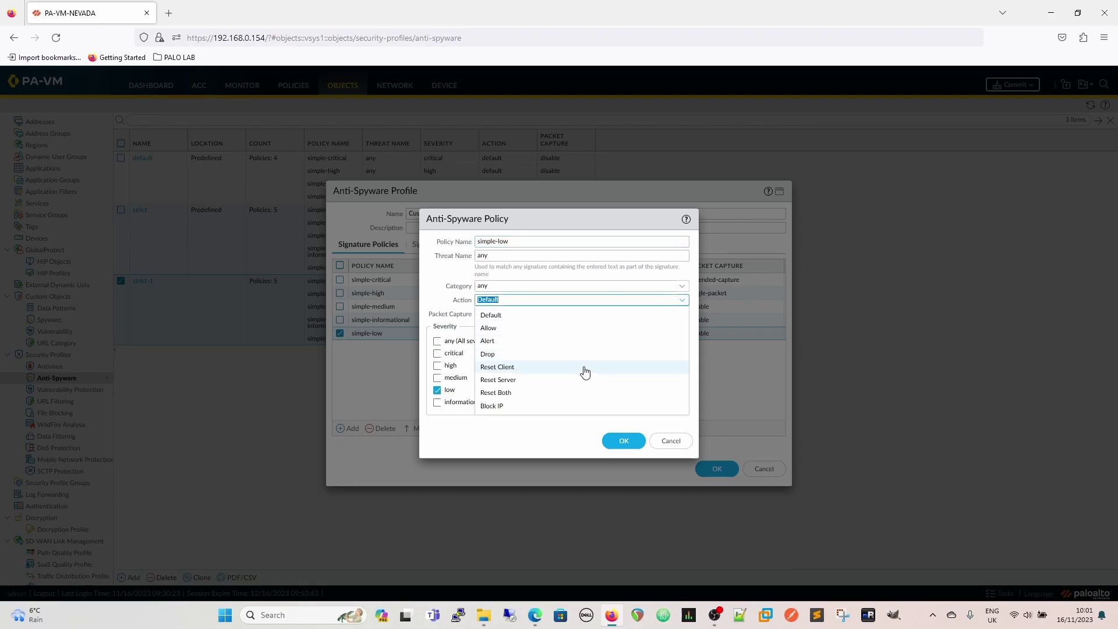
left_click(511, 357)
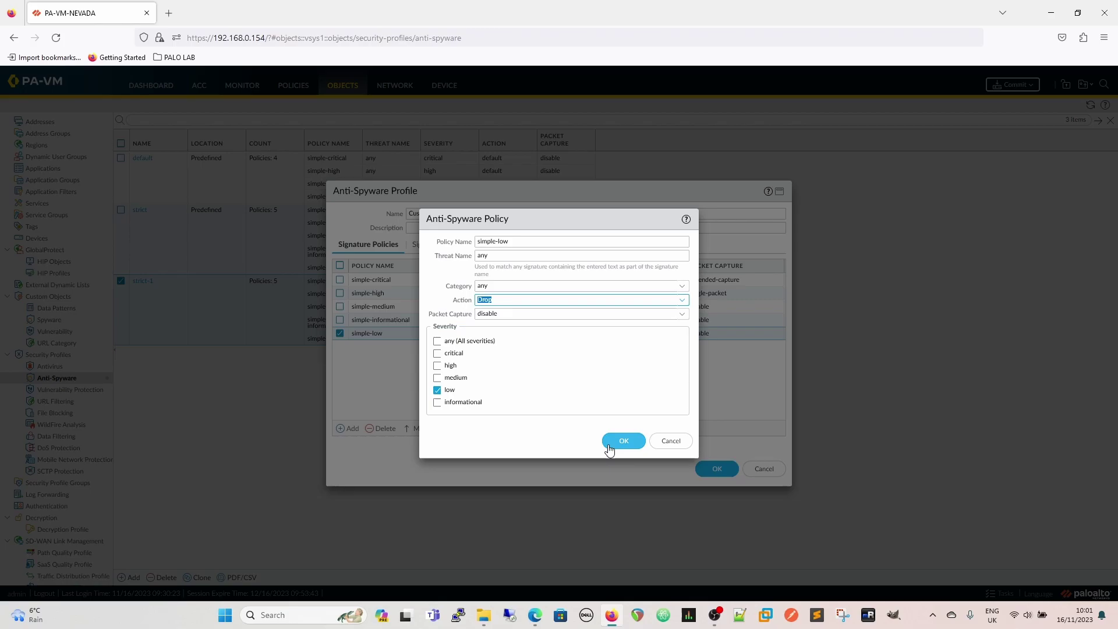
left_click(622, 443)
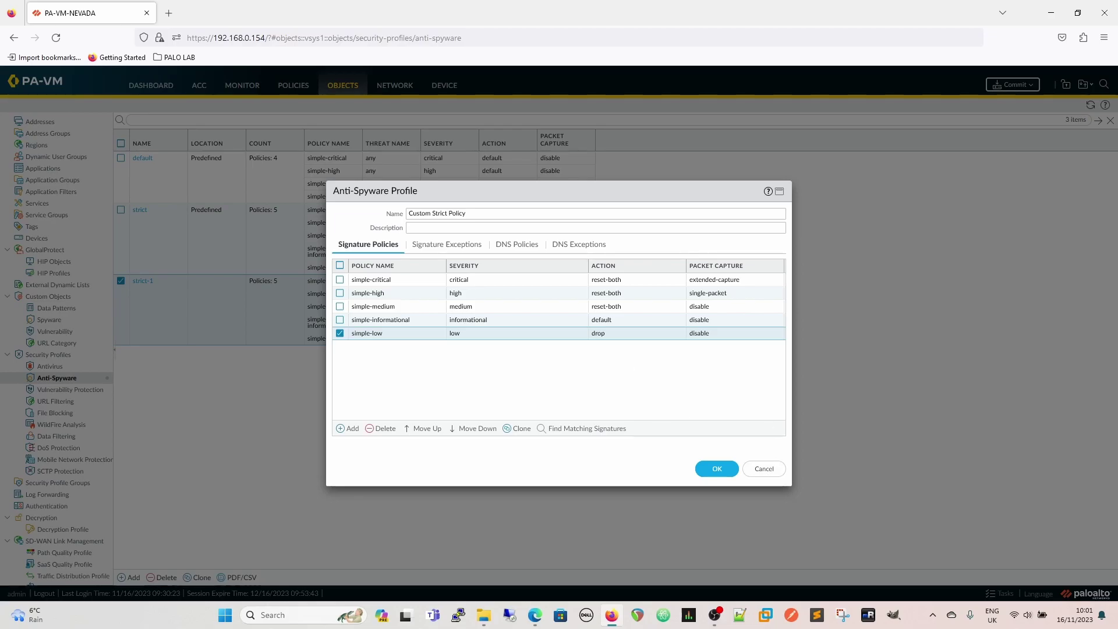
left_click(587, 428)
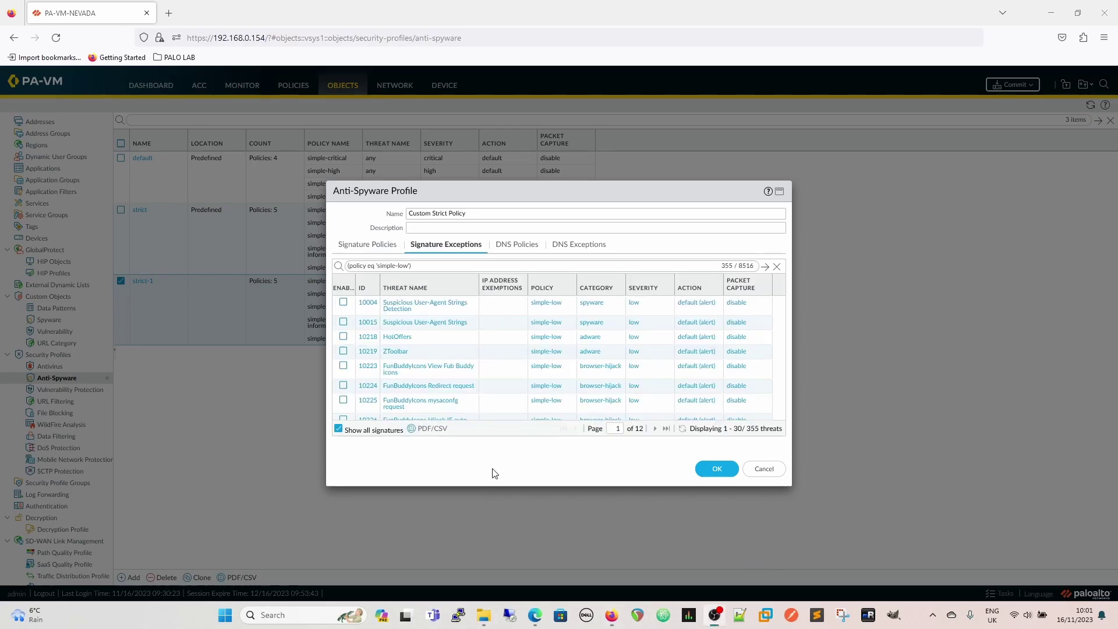
left_click(368, 245)
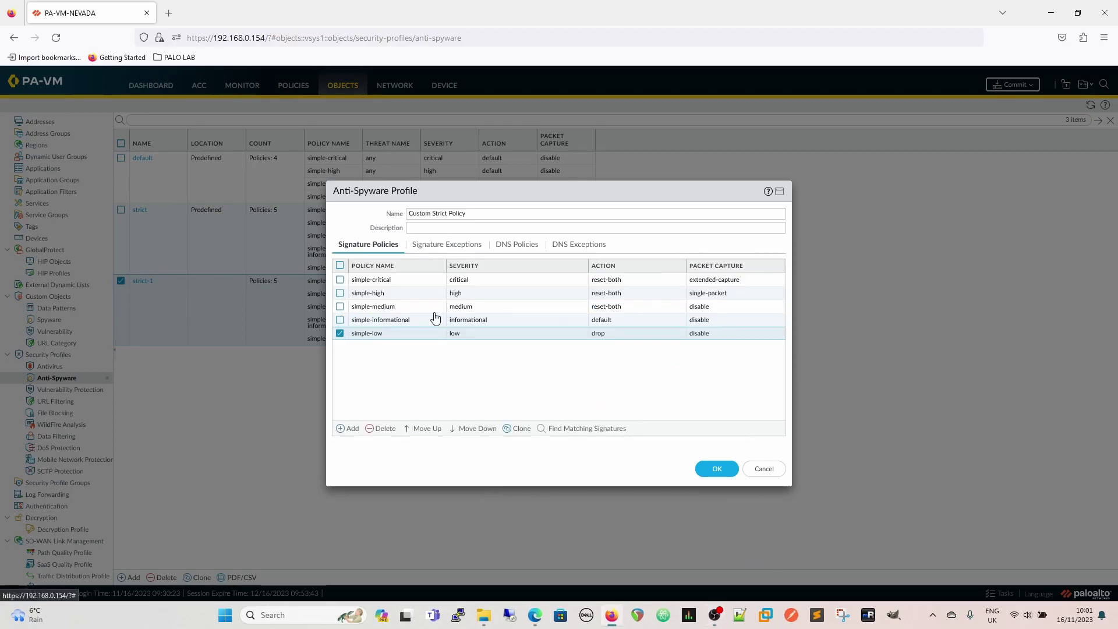
left_click(368, 333)
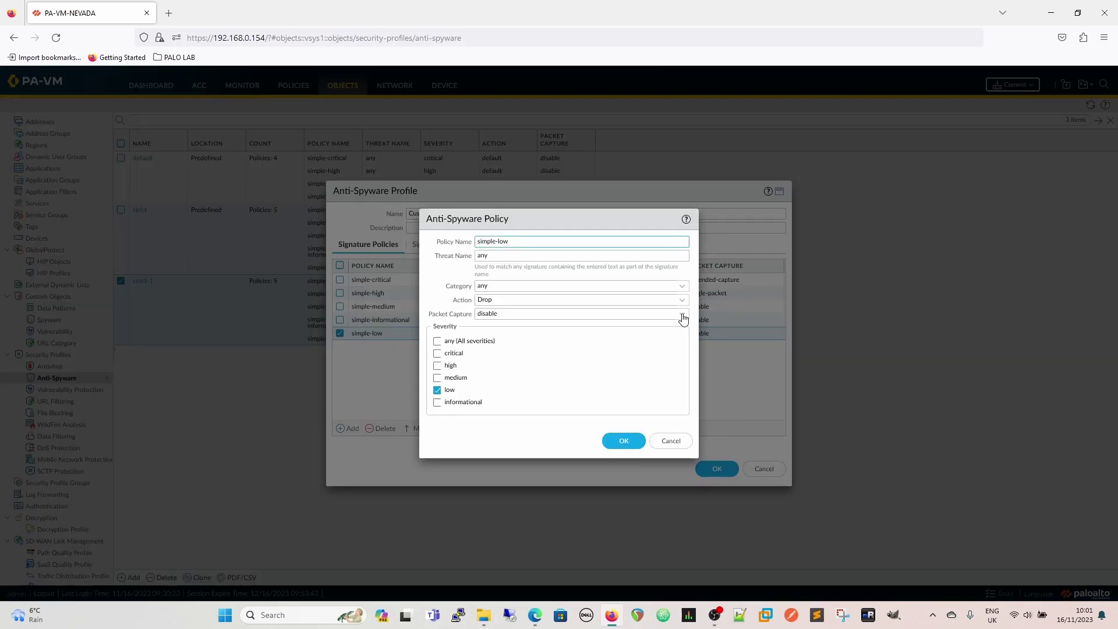
left_click(681, 300)
left_click(502, 317)
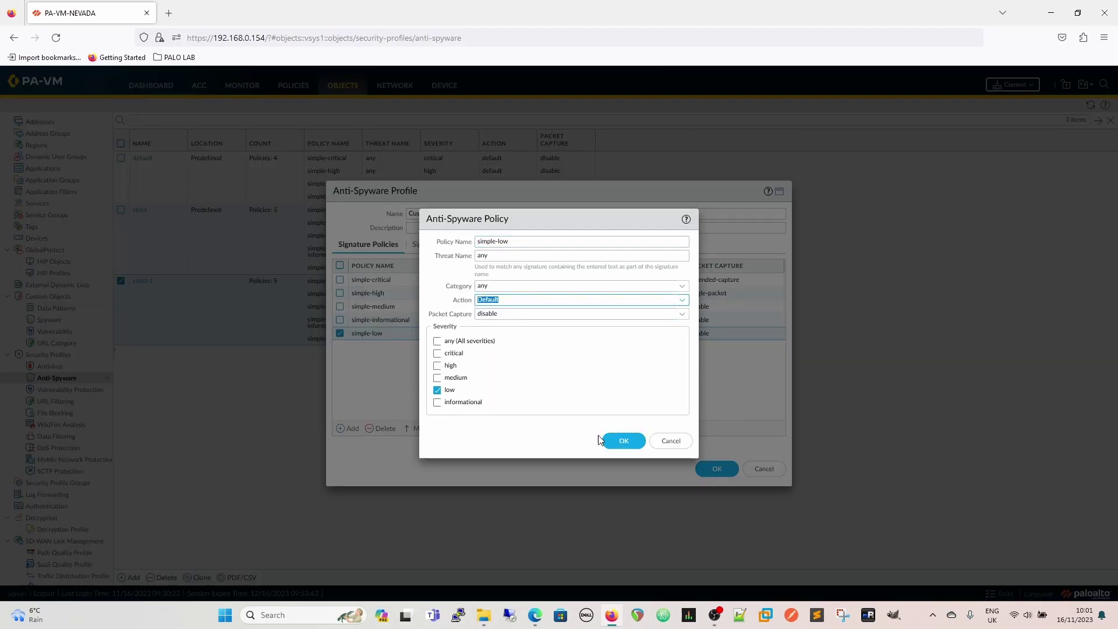
left_click(623, 440)
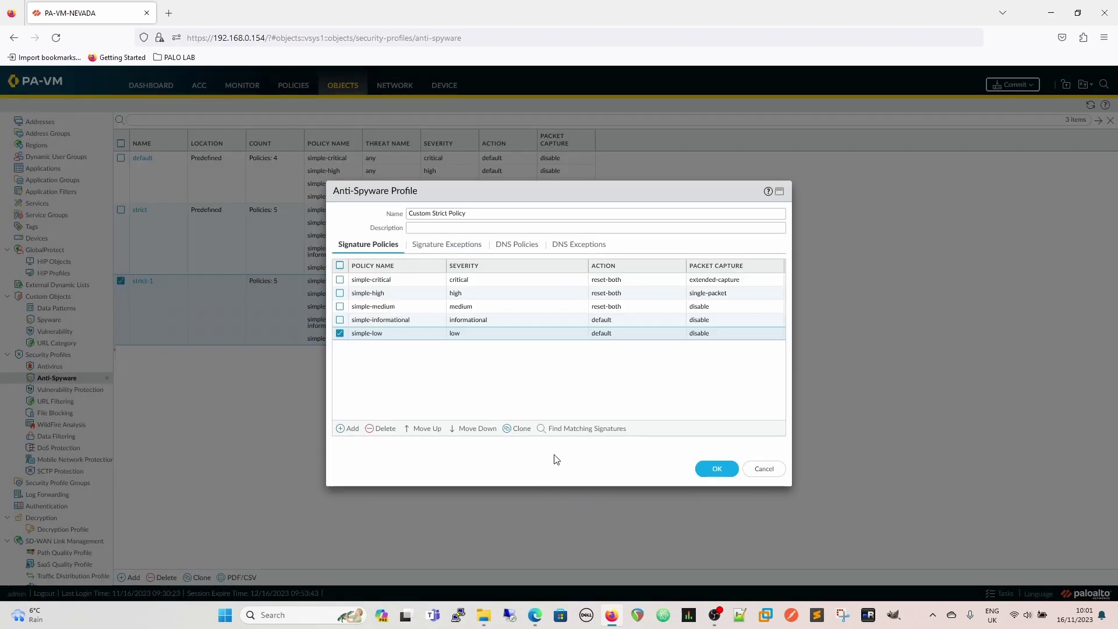
left_click(441, 245)
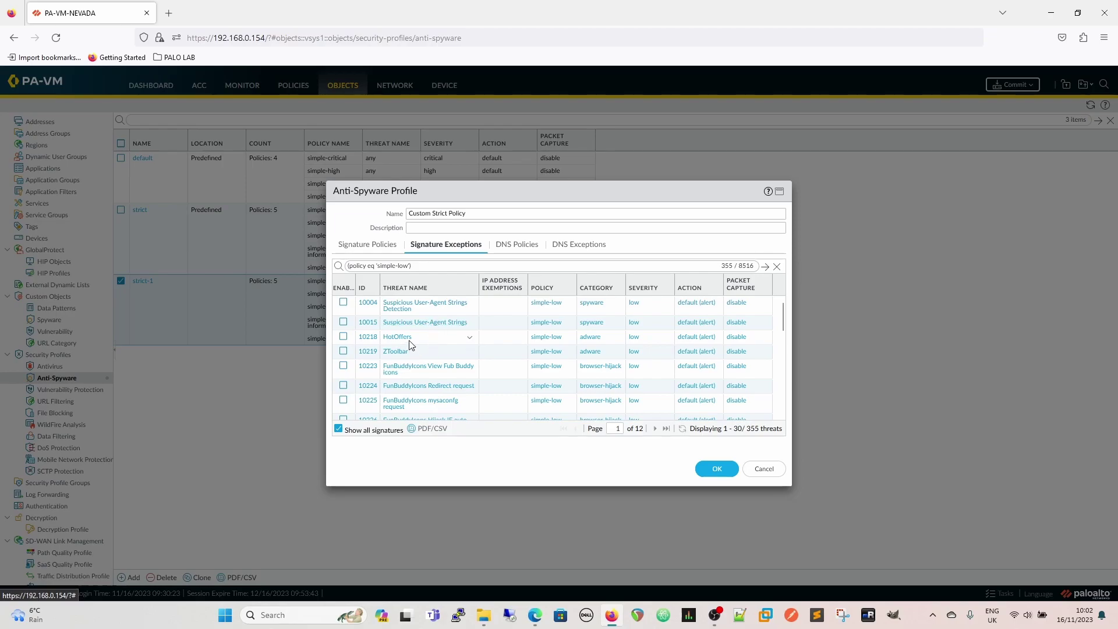
Go back to Custom Strict Policy's five signature policies.
left_click(351, 249)
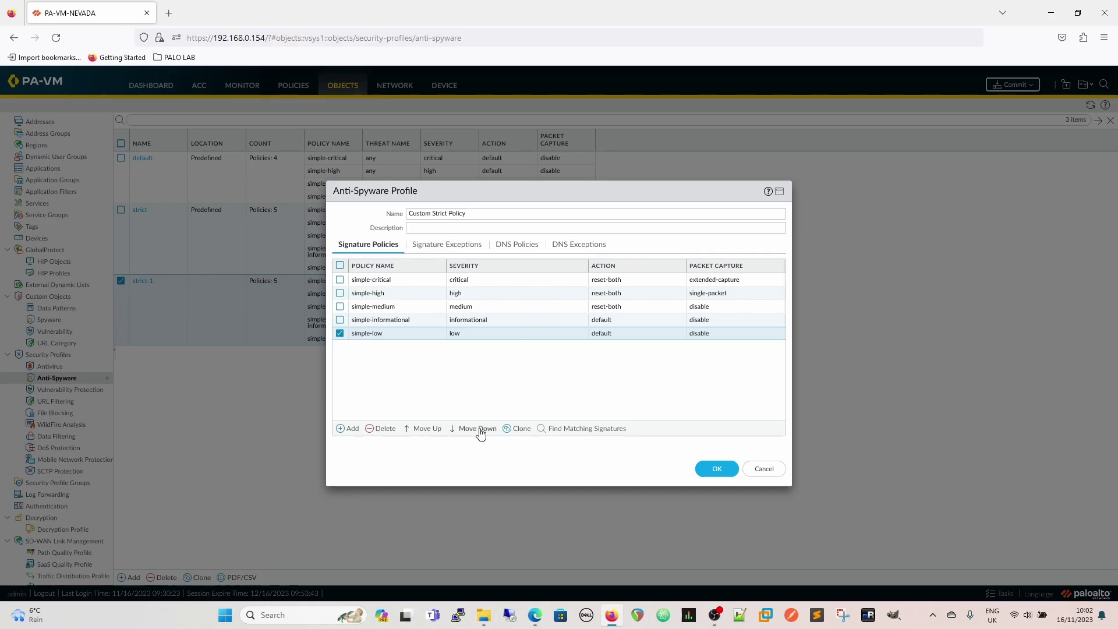
Add a new rule named Hotoffers Drop and paste HotOffers as its threat name.
left_click(342, 429)
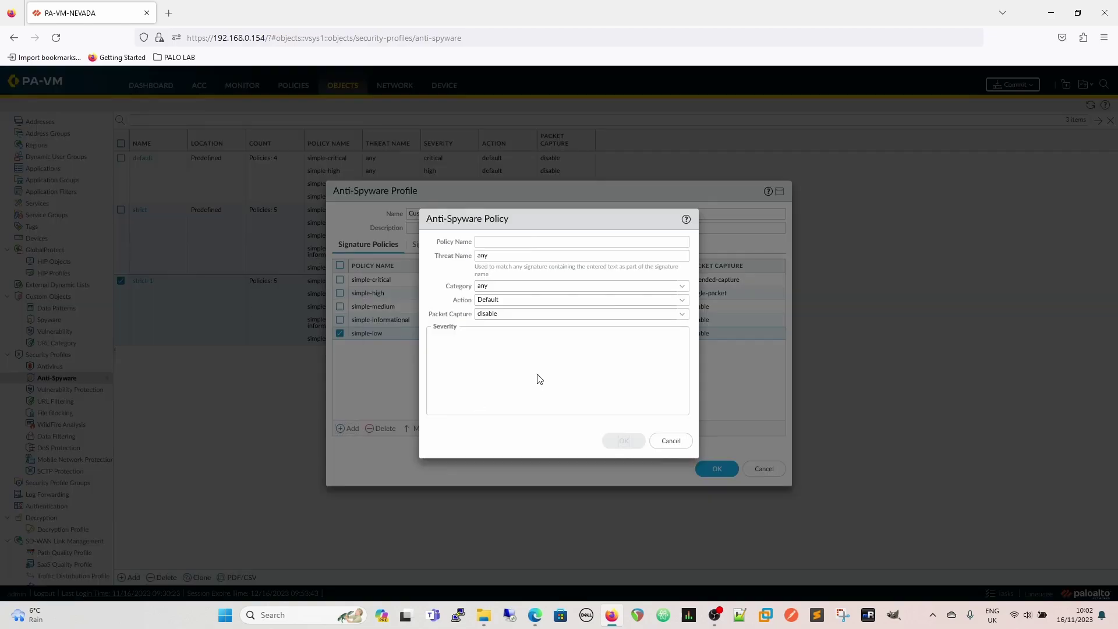
type("H")
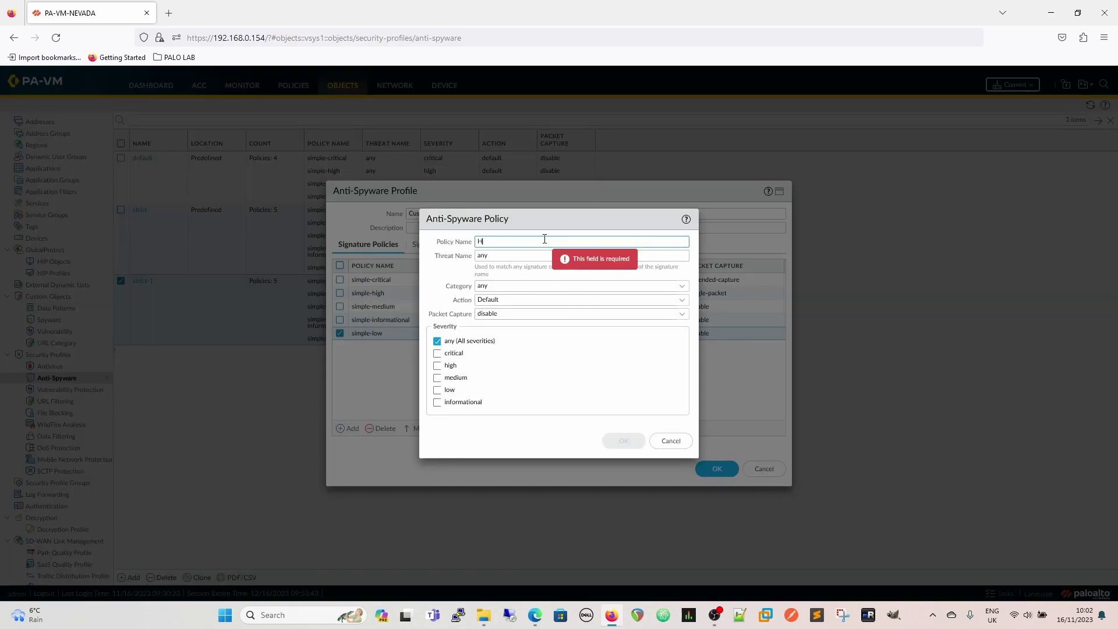
type("ol")
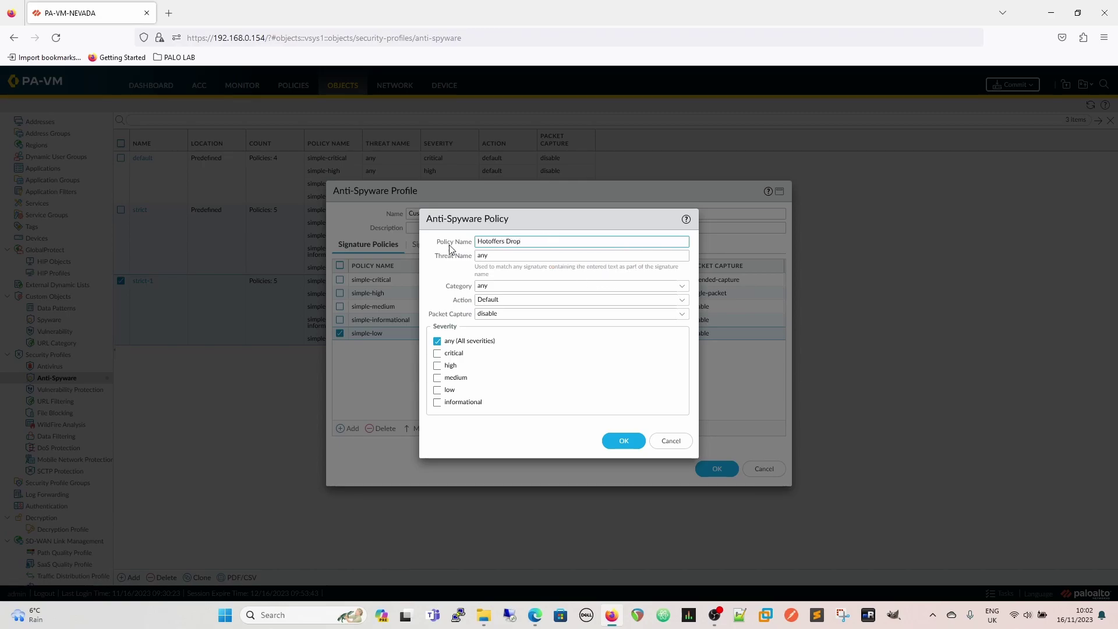
double_click(485, 256)
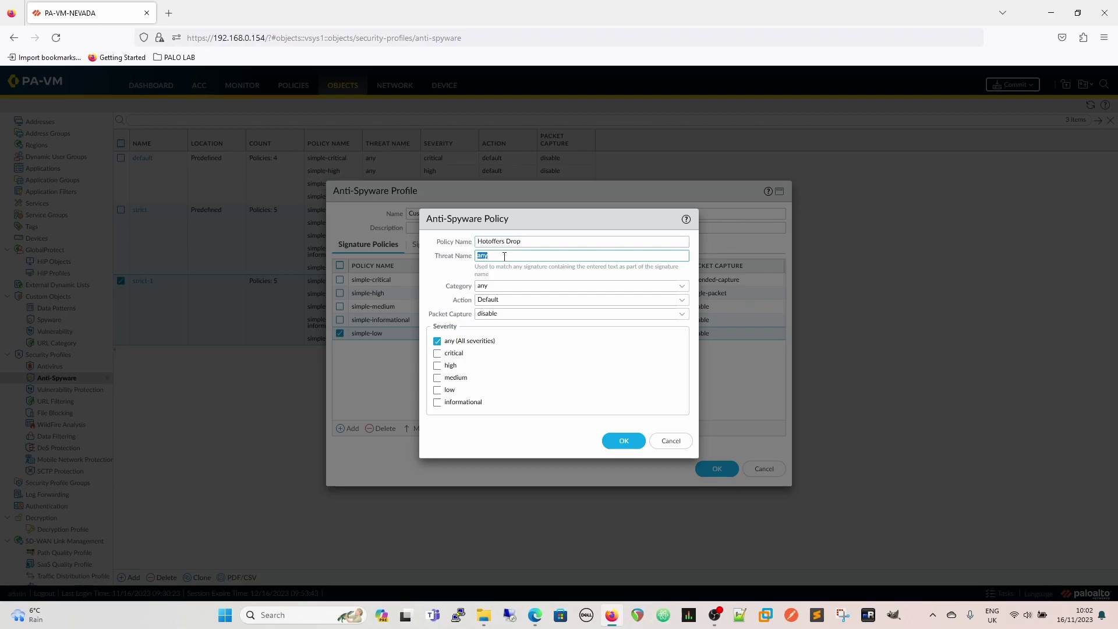
right_click(504, 256)
left_click(558, 348)
Set the rule's category to adware, action to Drop, and packet capture to single-packet.
left_click(680, 288)
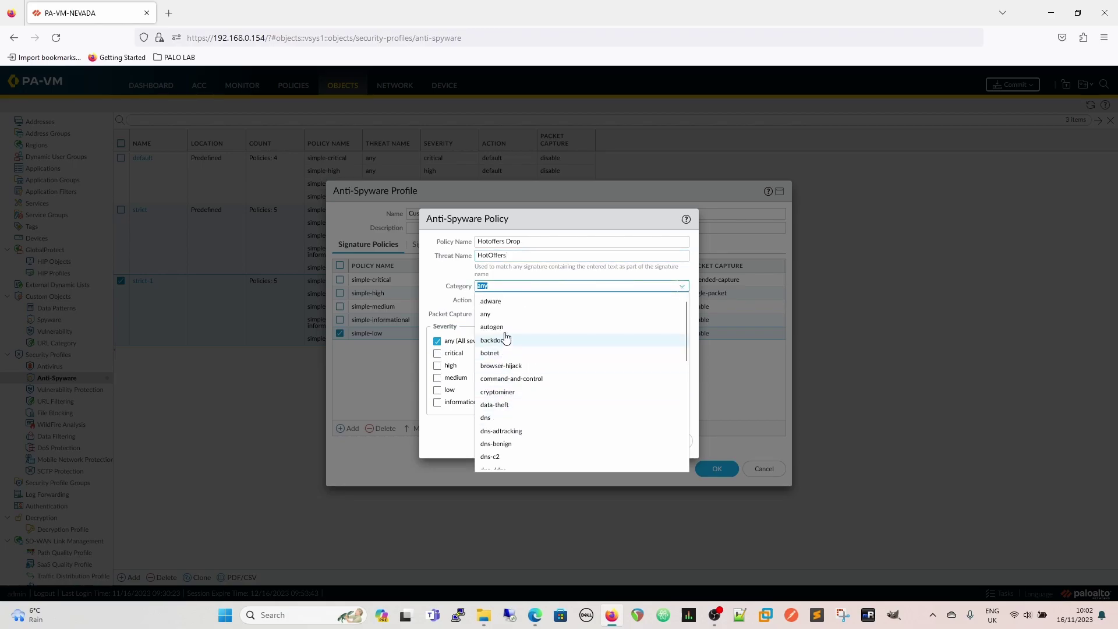
left_click(508, 301)
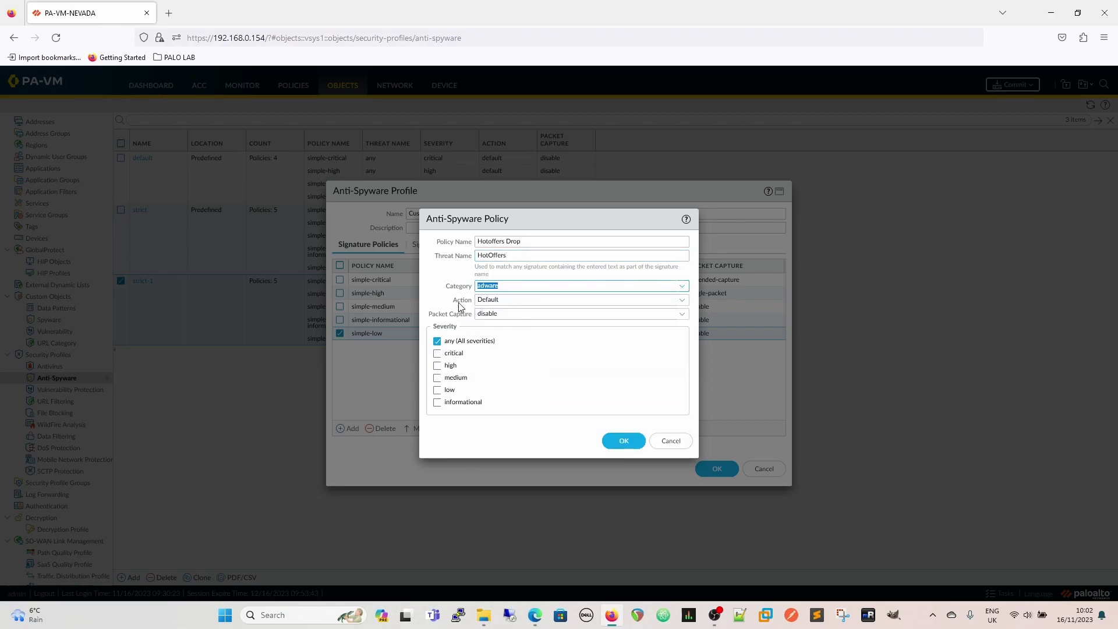
left_click(676, 301)
left_click(497, 359)
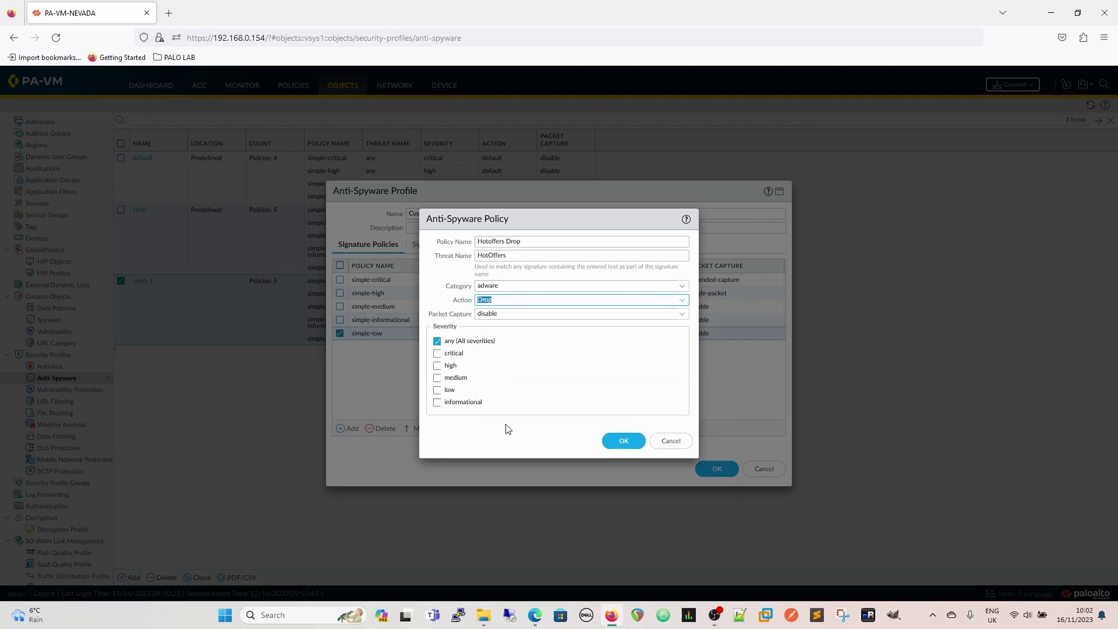
left_click(681, 316)
left_click(556, 343)
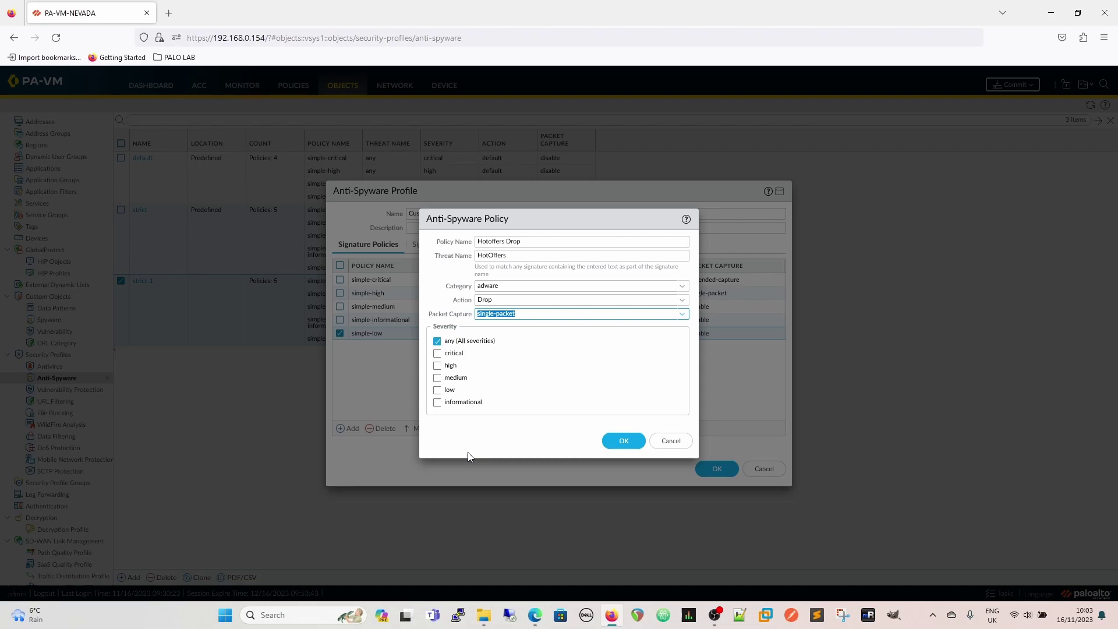
Save the Hotoffers Drop rule and move simple-low below simple-informational.
left_click(619, 442)
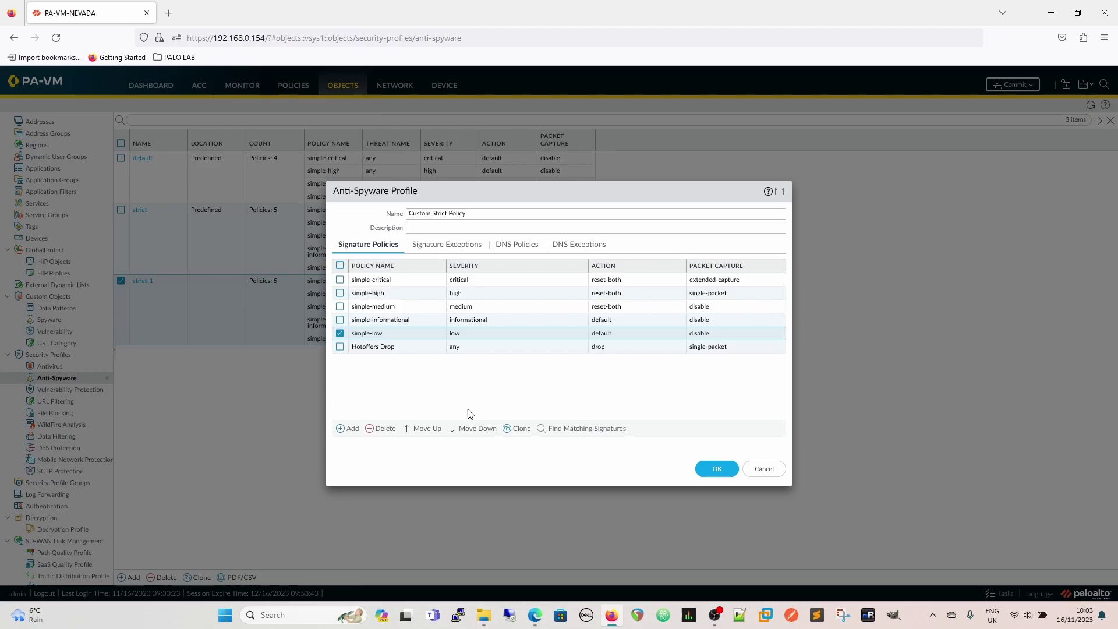
left_click(420, 431)
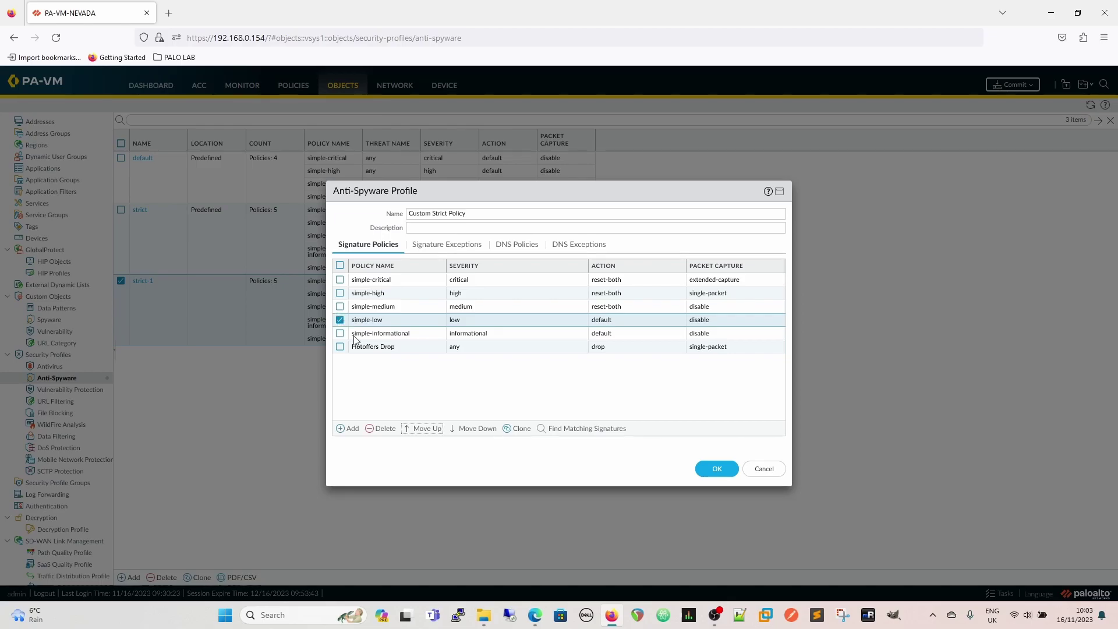
left_click(466, 428)
Move Hotoffers Drop up two places, above simple-informational and simple-low.
left_click(340, 347)
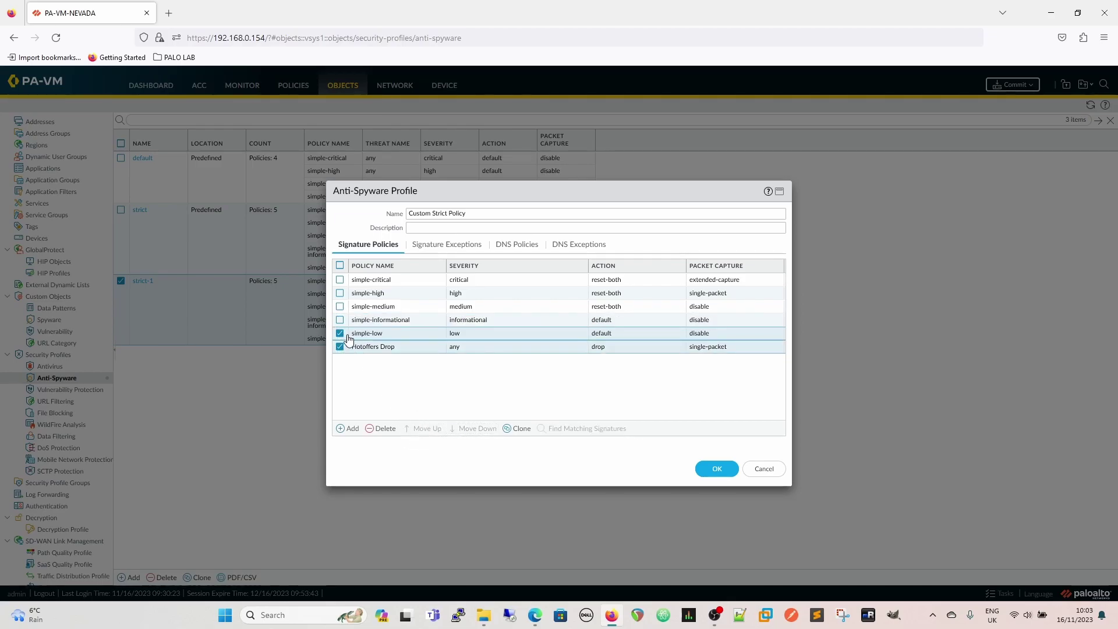
left_click(382, 348)
left_click(424, 429)
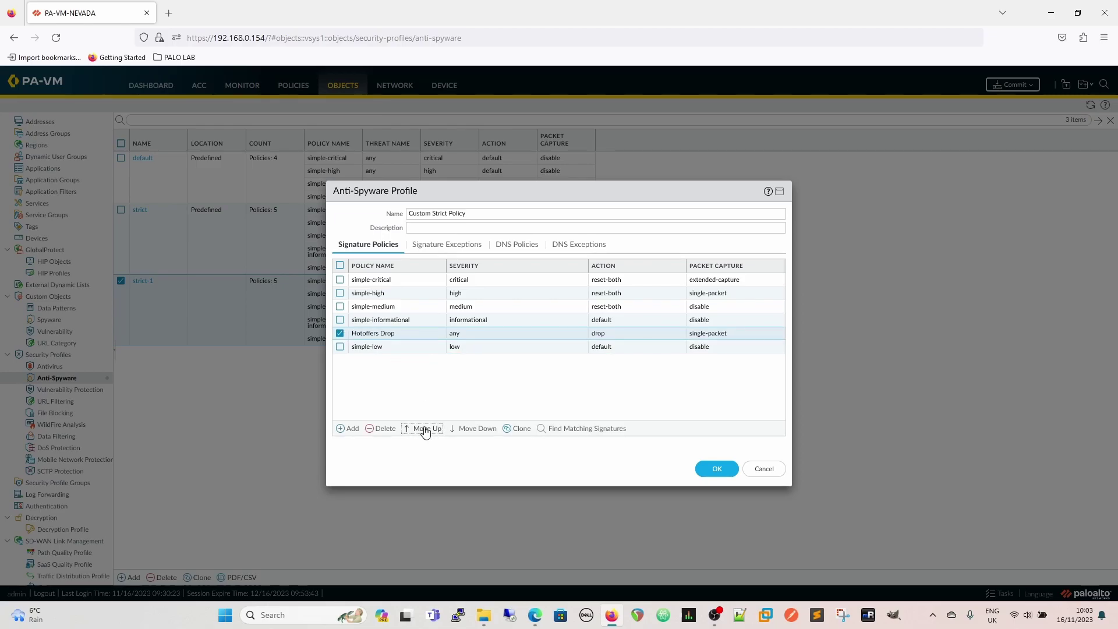
left_click(425, 430)
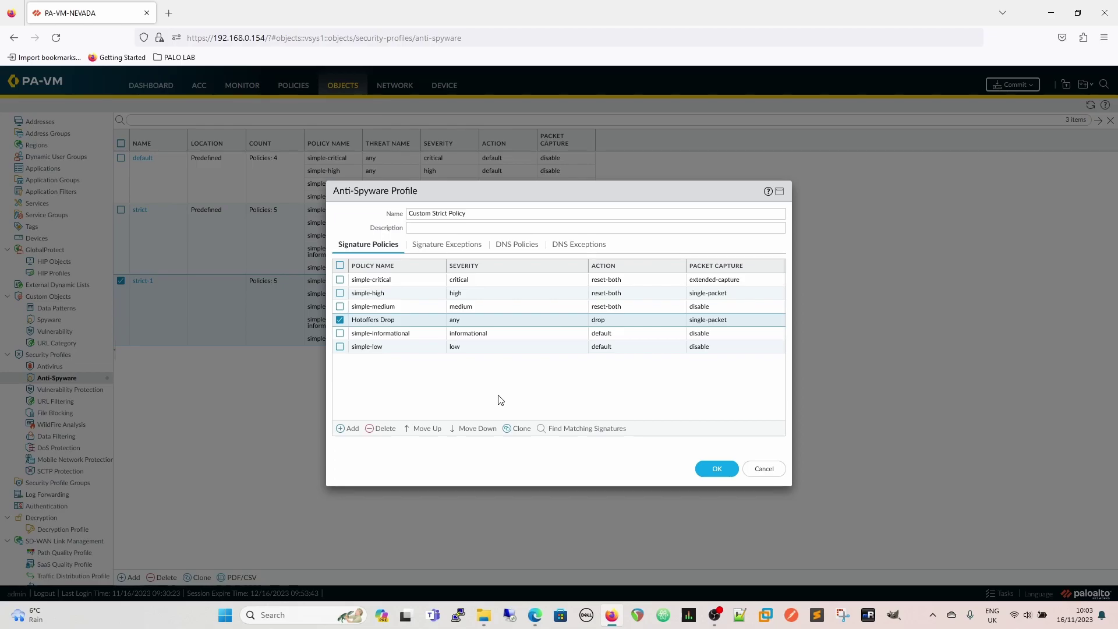
Filter matching signatures by policy instead of rule, showing HotOffers (10218) for Hotoffers Drop.
left_click(563, 430)
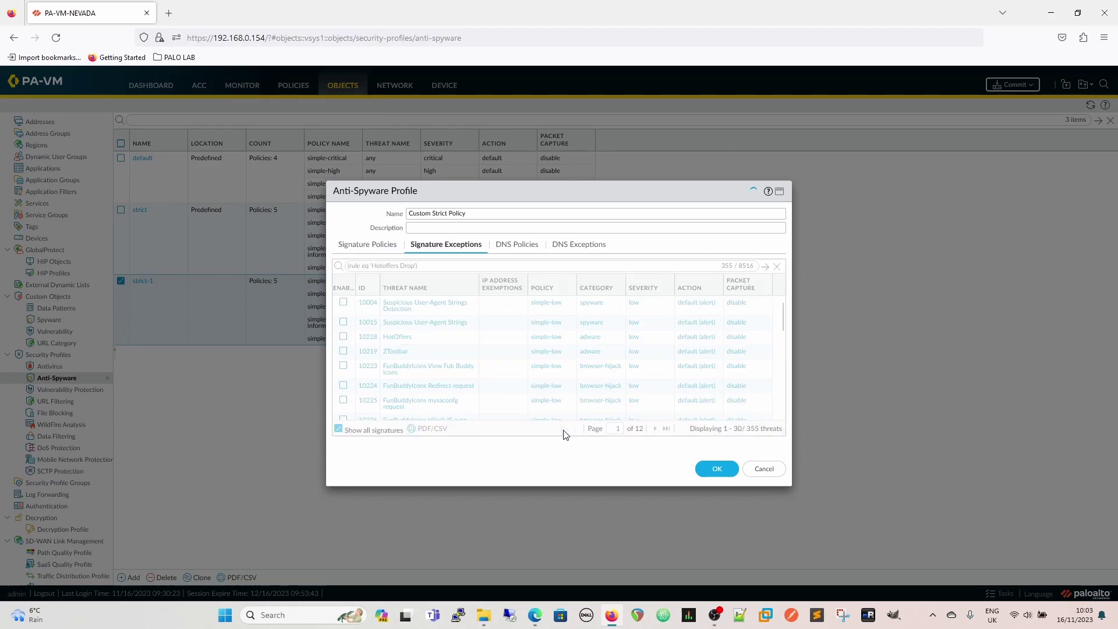
double_click(355, 266)
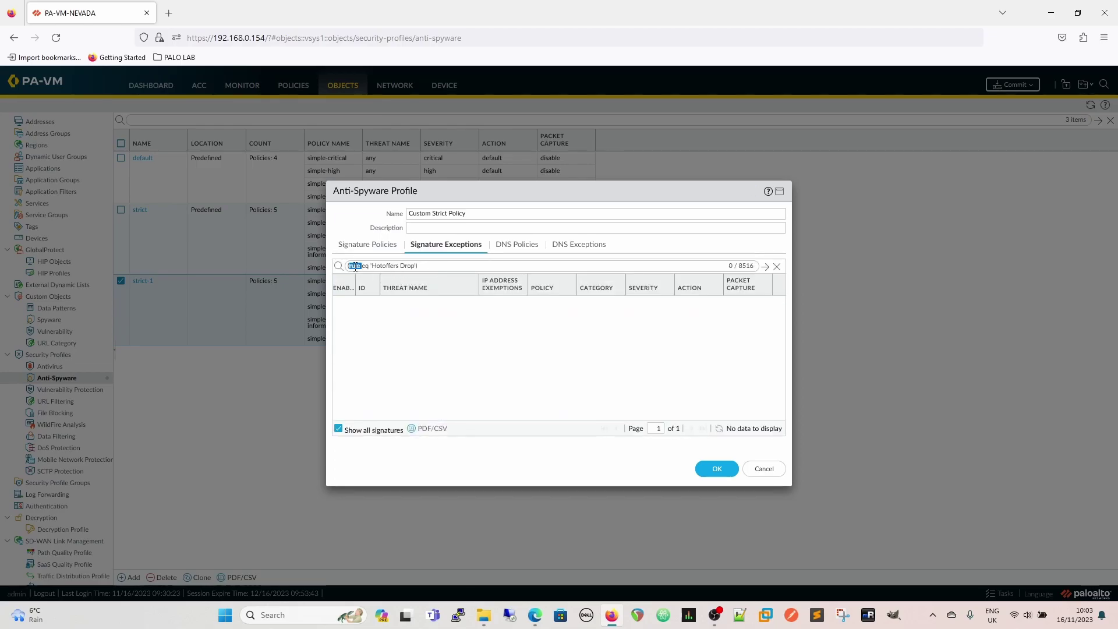
type("policy")
key("Return")
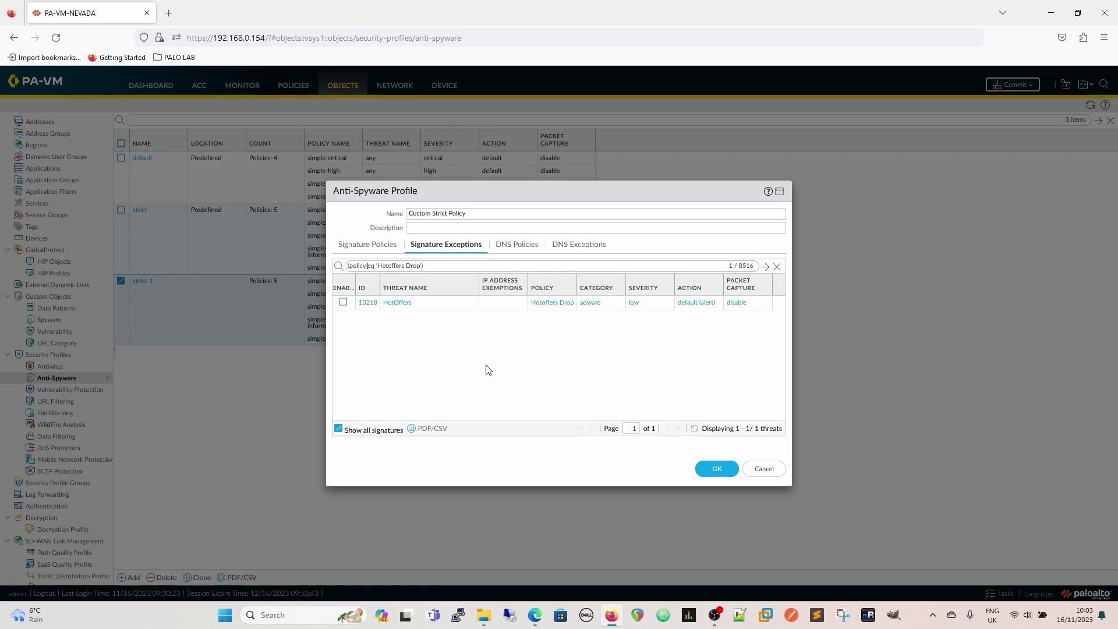
Show the DNS policies and review Ad Tracking Domains log severity without changing it.
left_click(524, 244)
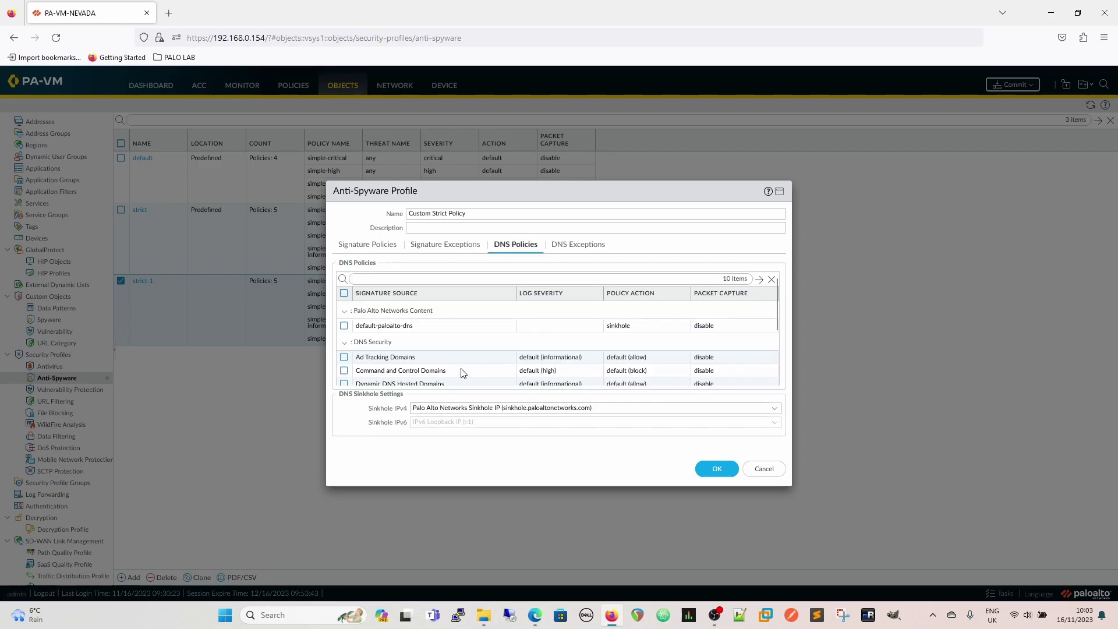
scroll(640, 329, "down", 2)
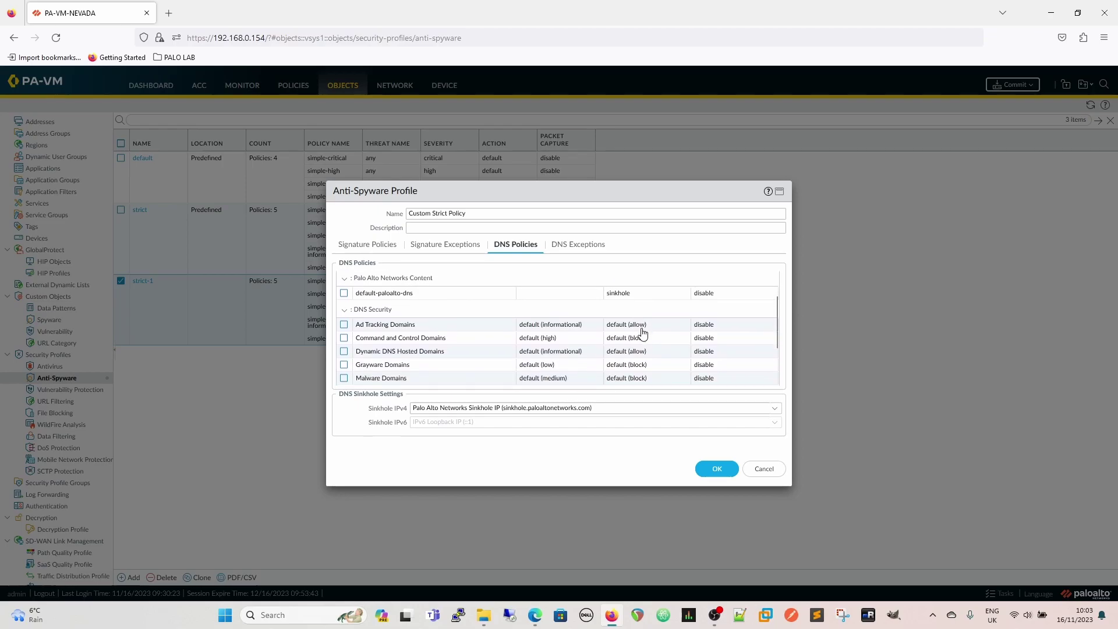
scroll(434, 341, "down", 2)
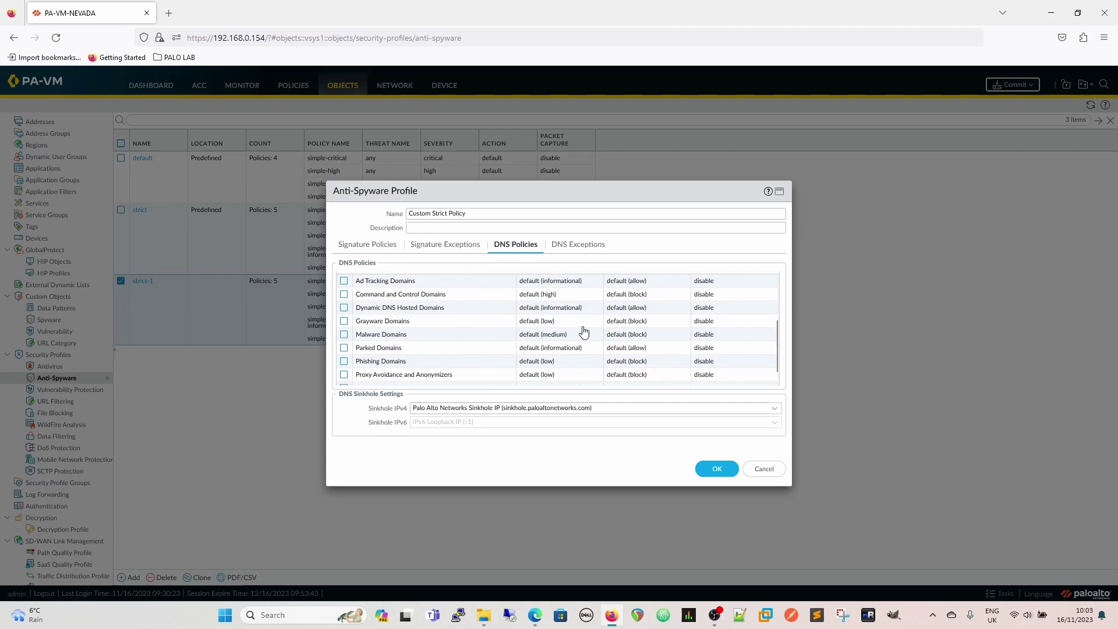
scroll(582, 331, "up", 2)
left_click(553, 317)
left_click(553, 317)
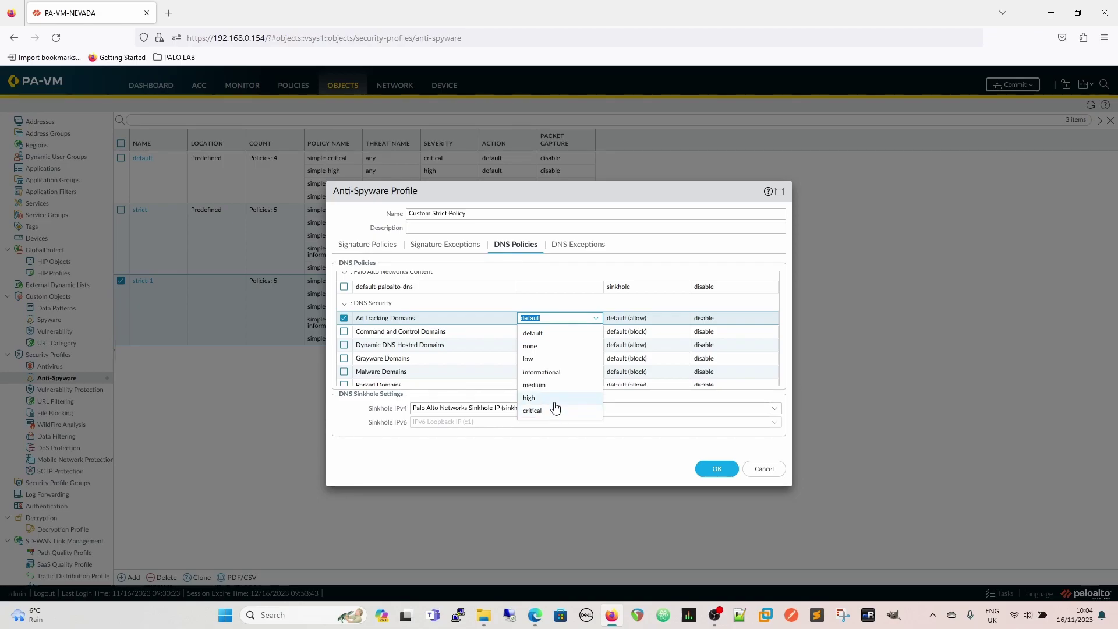
left_click(515, 301)
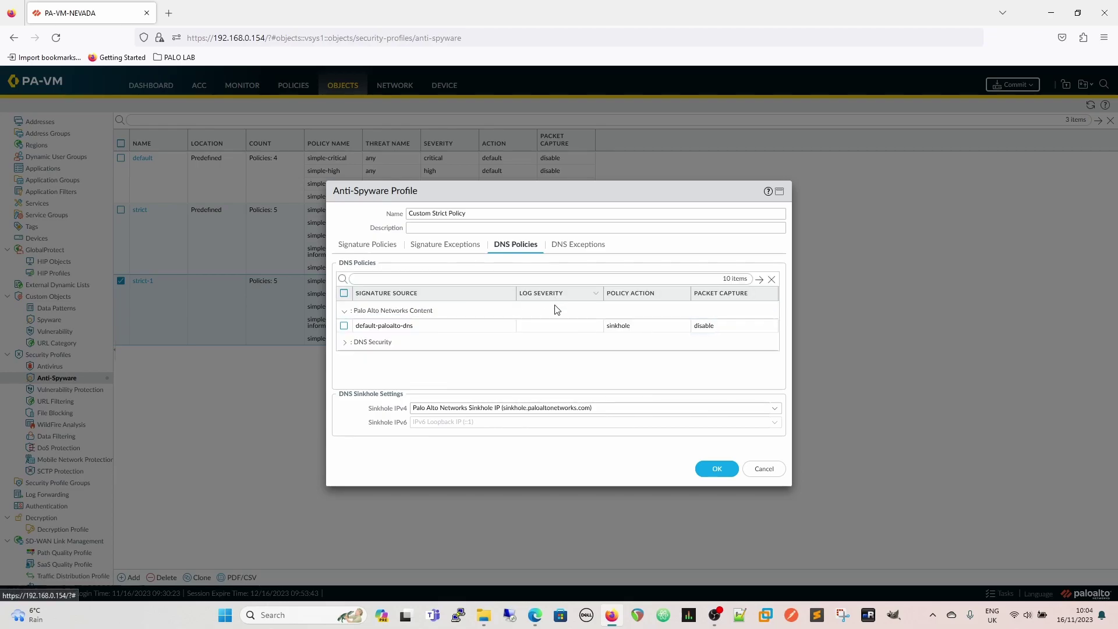
Expand the DNS Security categories and check Command and Control Domains stays on default (block).
left_click(345, 342)
left_click(343, 357)
scroll(556, 369, "down", 1)
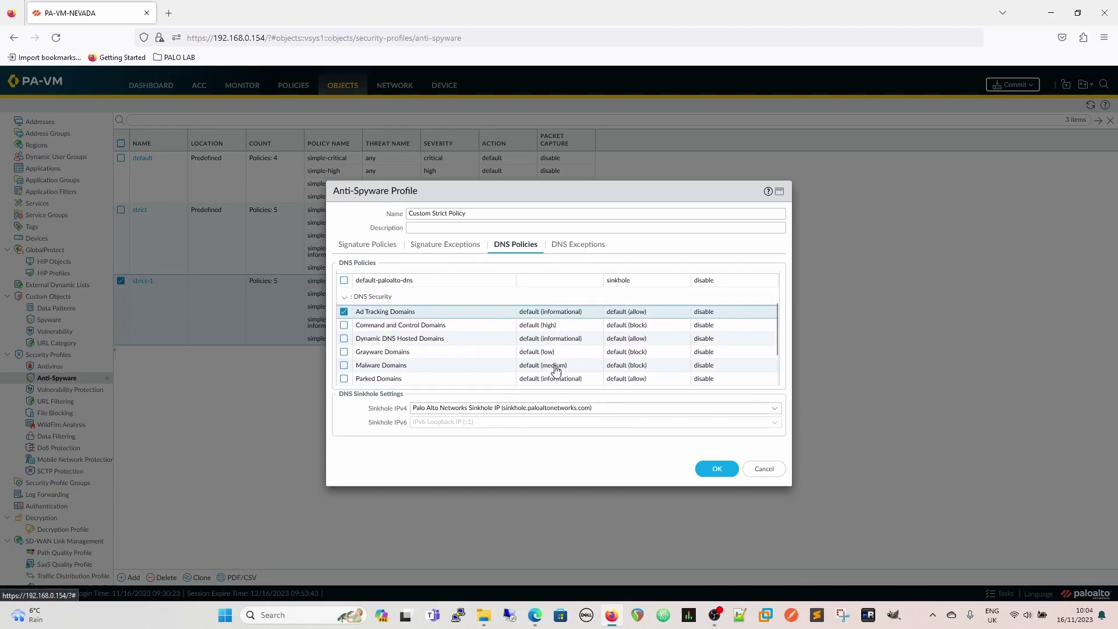
scroll(556, 370, "down", 1)
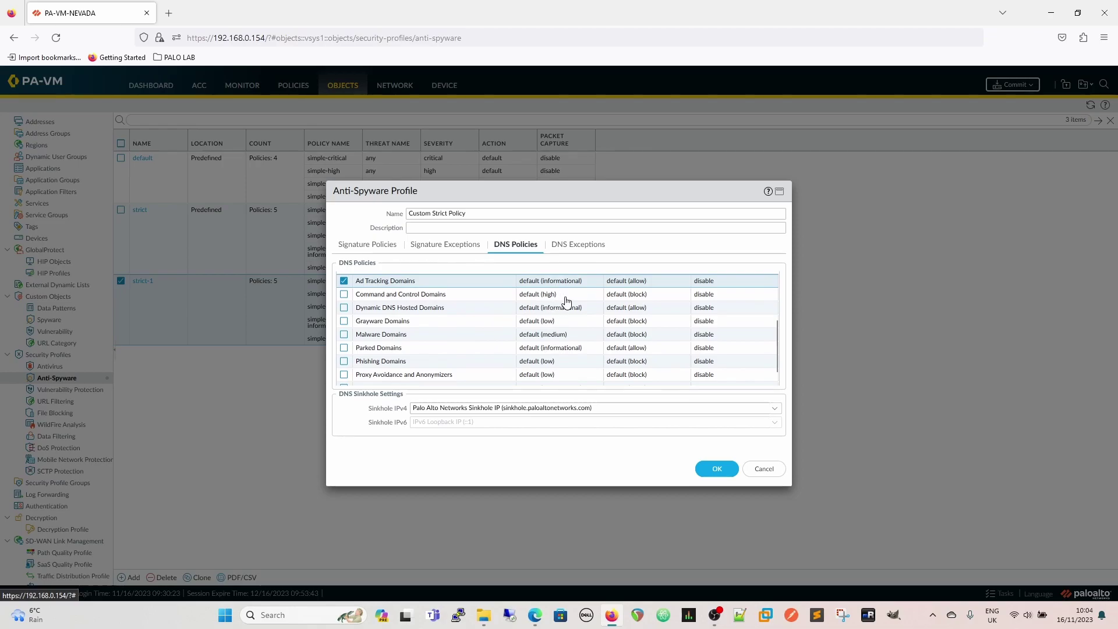
scroll(605, 349, "up", 1)
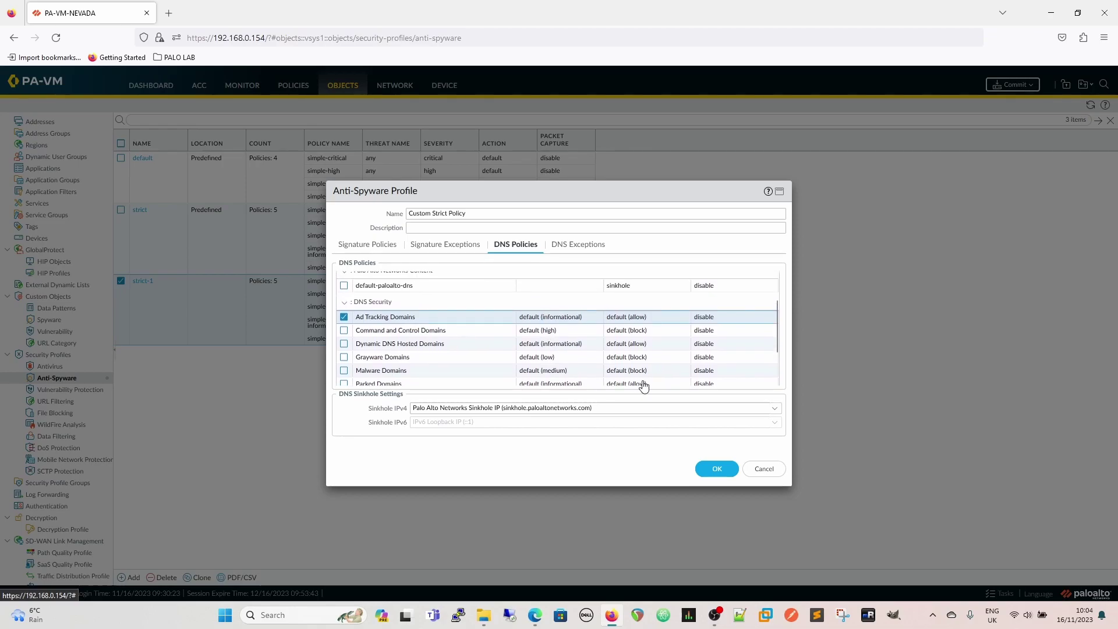
left_click(628, 331)
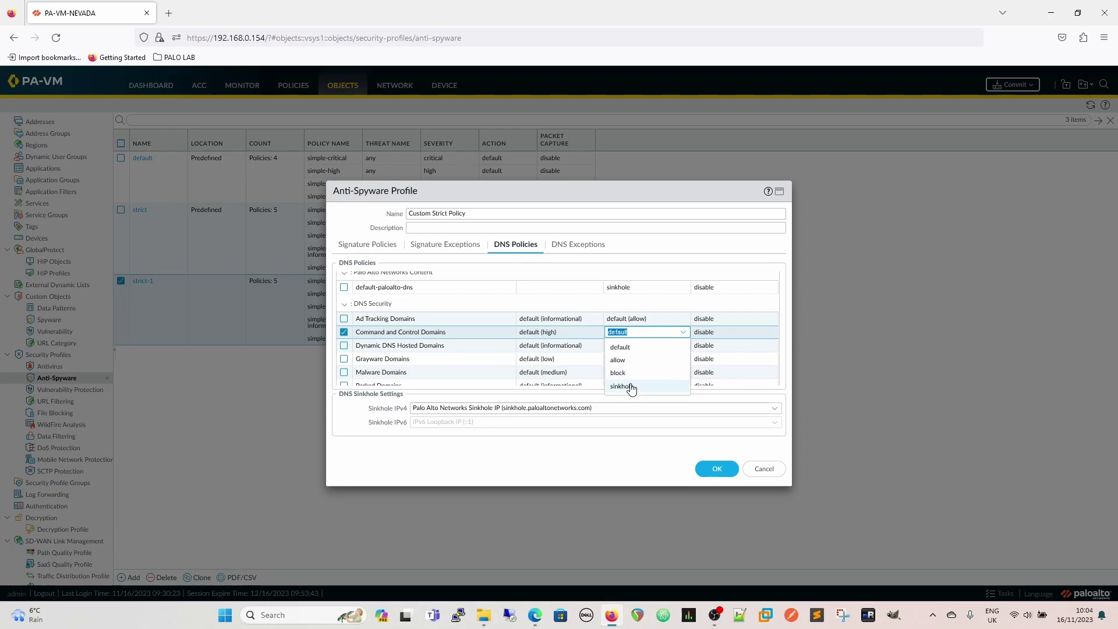
left_click(643, 256)
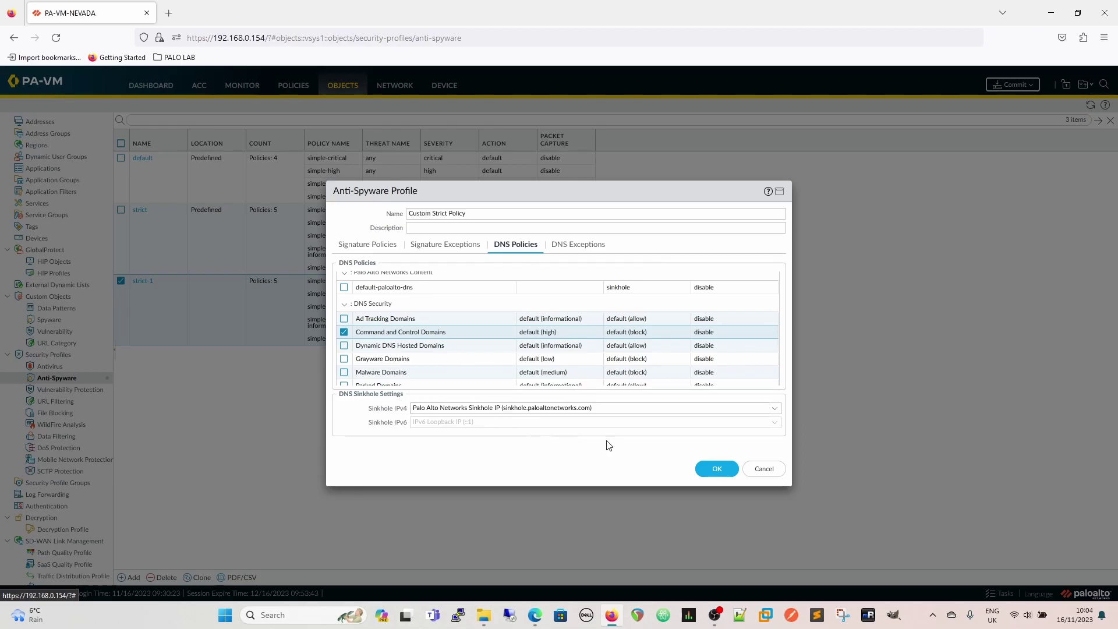
left_click(775, 409)
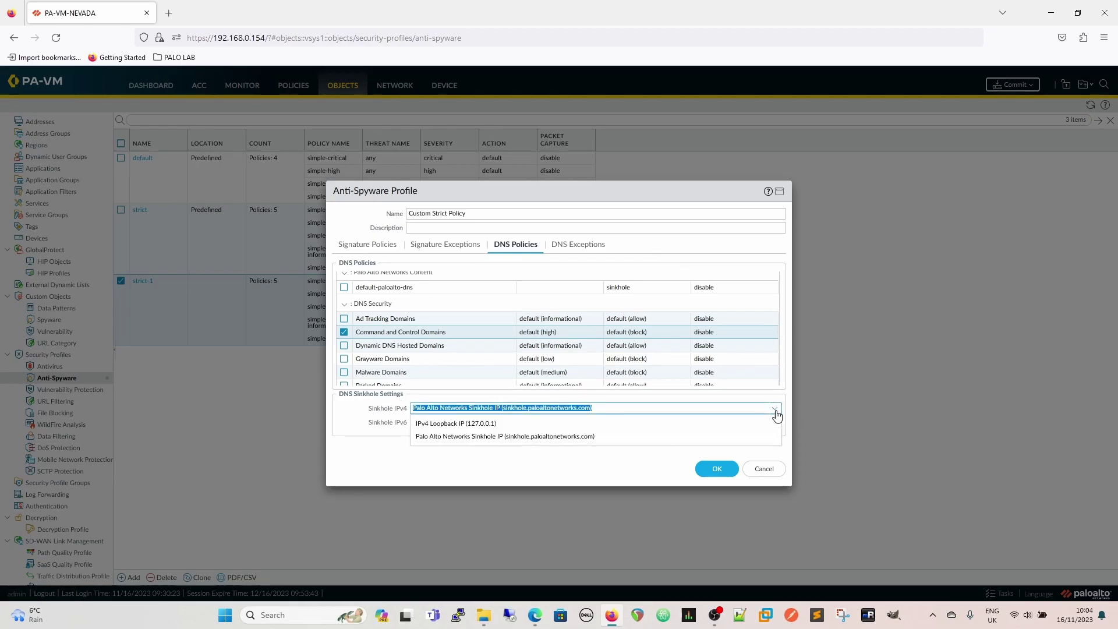
left_click(776, 412)
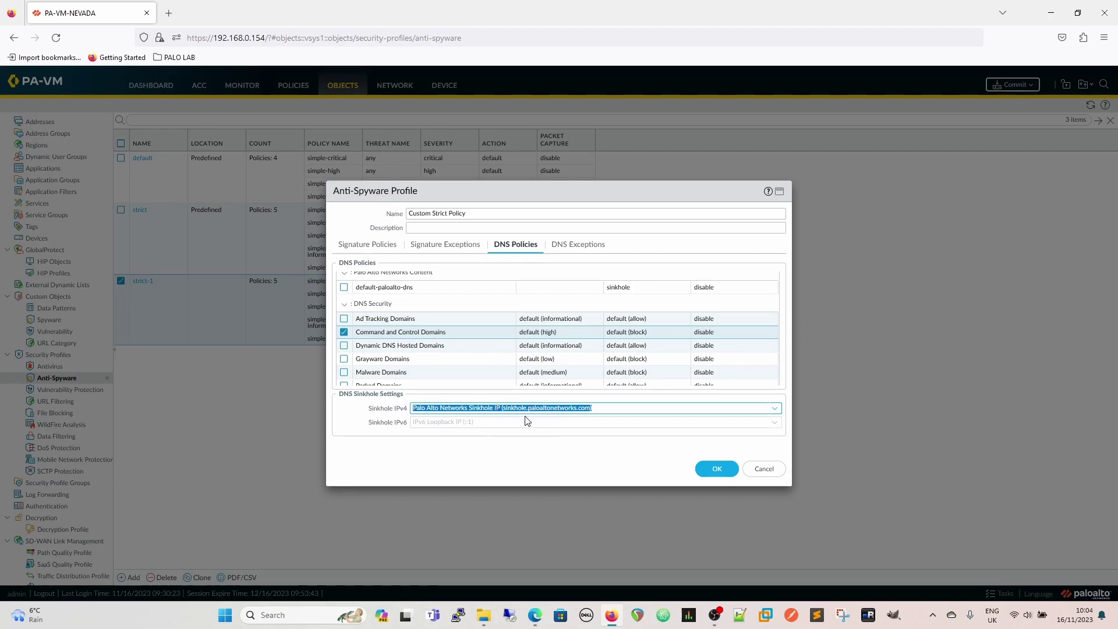
left_click(564, 459)
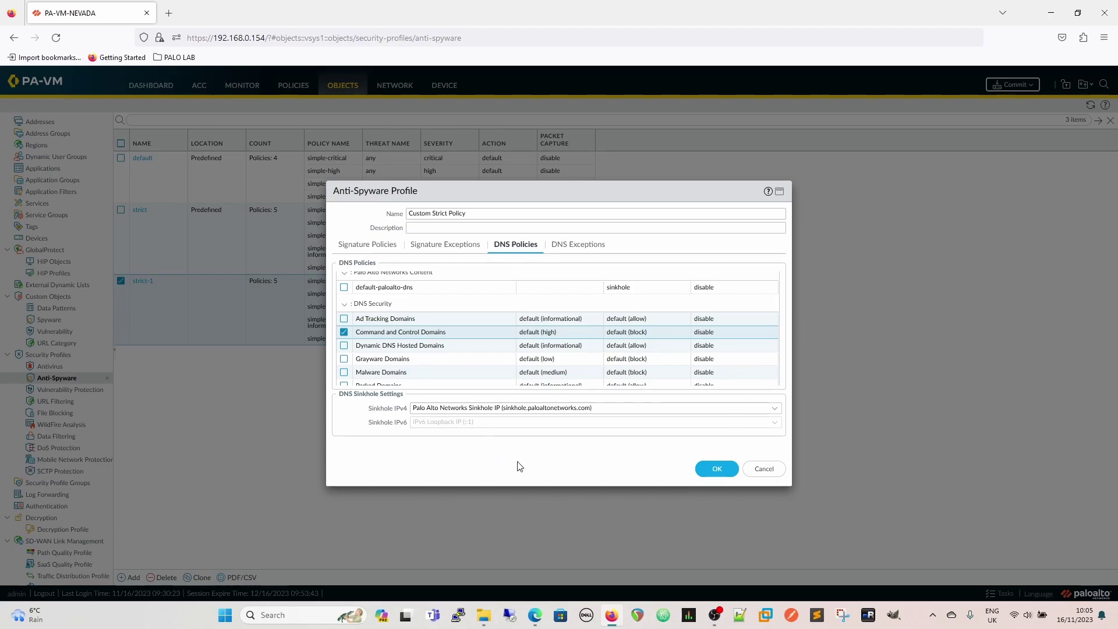
scroll(639, 348, "down", 2)
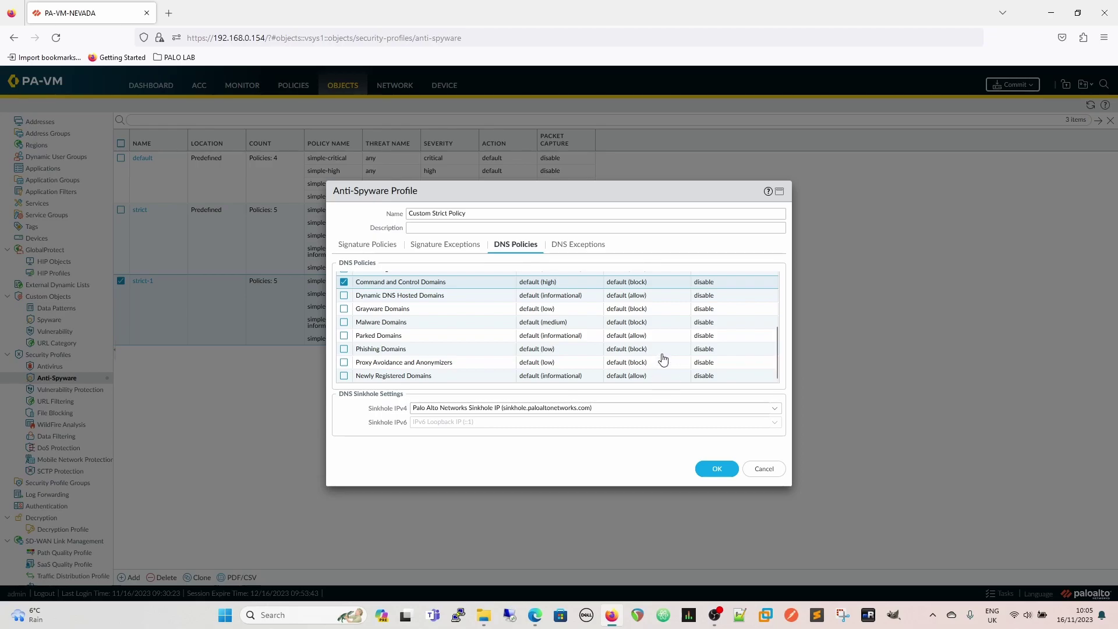
Confirm Ad Tracking Domains packet capture stays disabled and scroll through the 10 DNS policy entries.
scroll(689, 354, "up", 5)
scroll(689, 349, "down", 1)
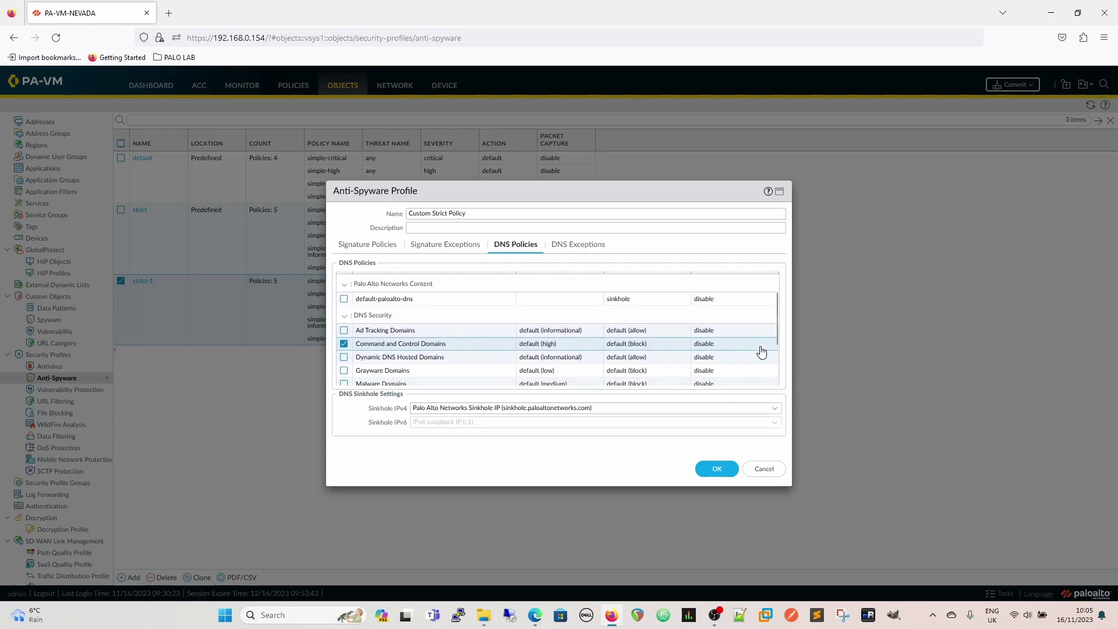
left_click(708, 322)
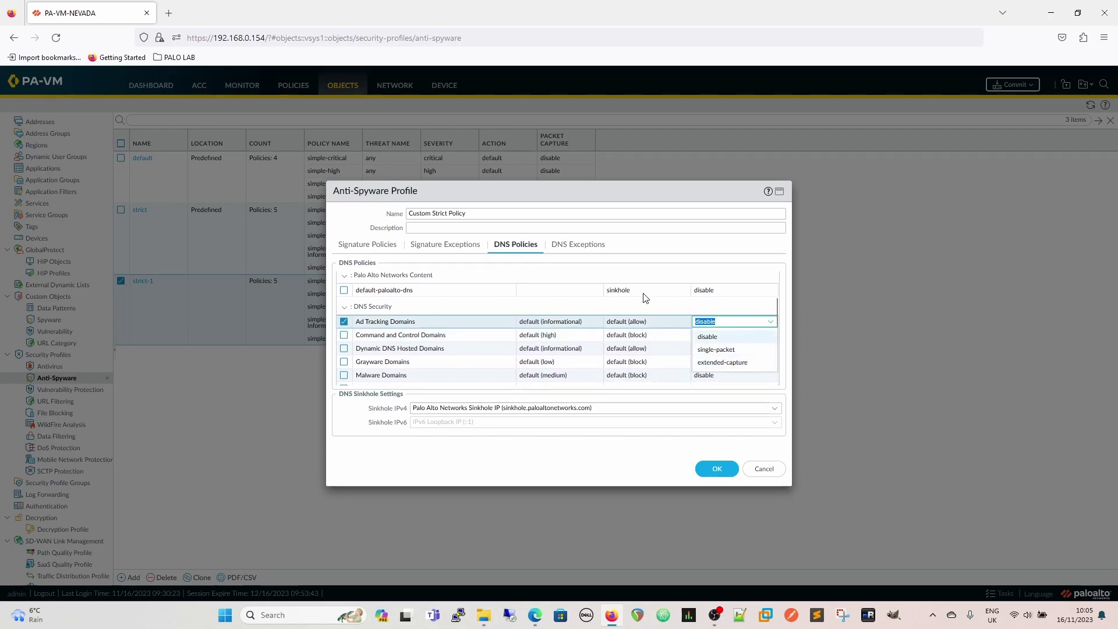
left_click(637, 271)
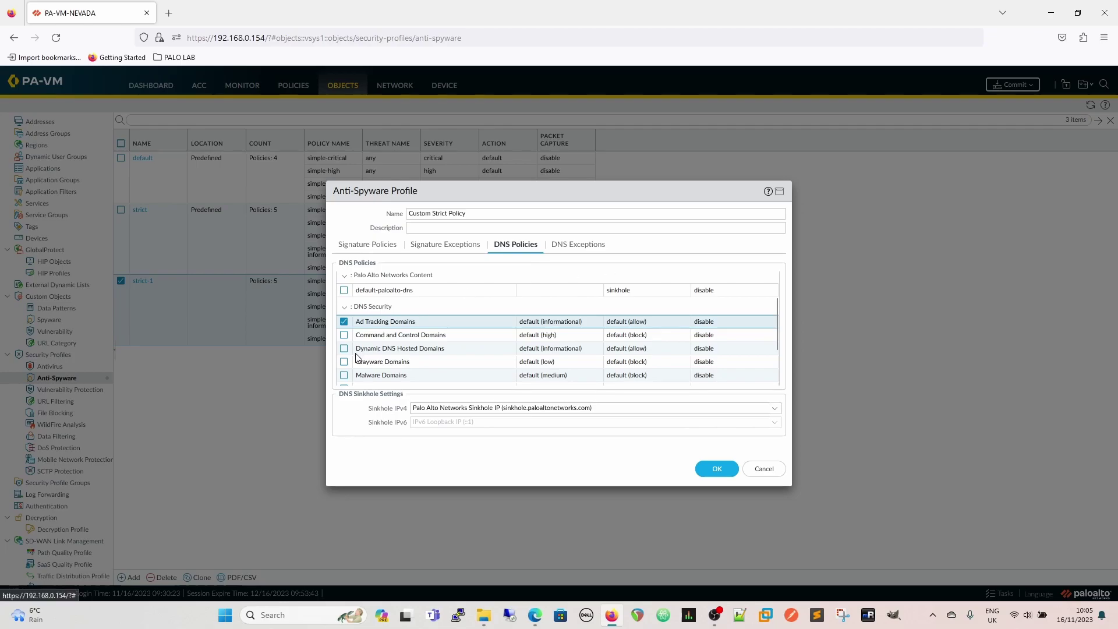
scroll(439, 349, "down", 1)
scroll(439, 349, "down", 1)
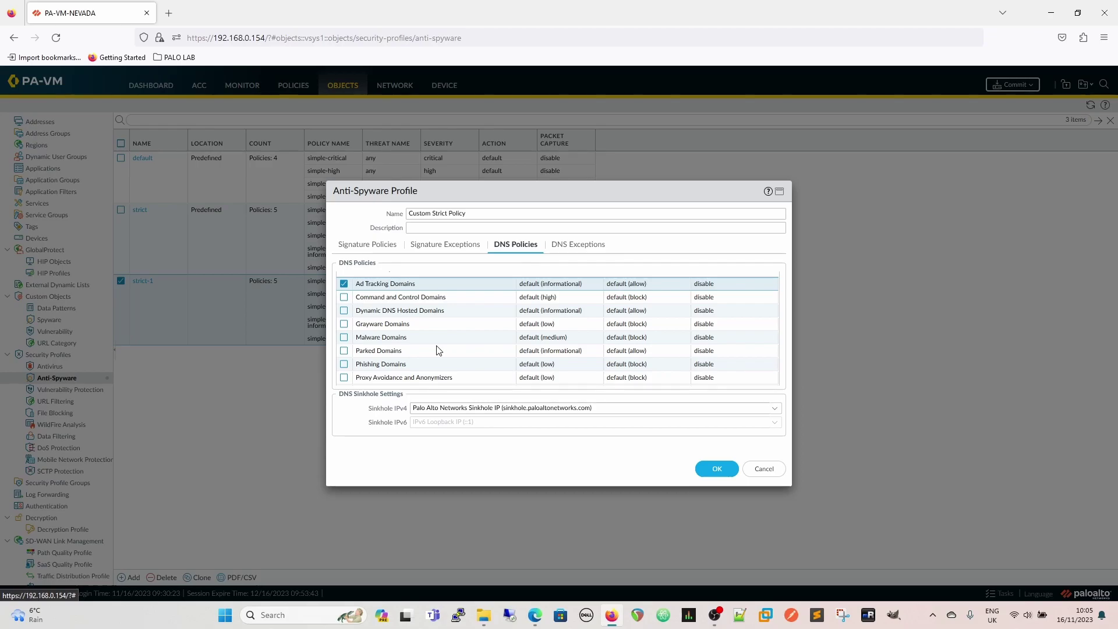
scroll(606, 326, "up", 2)
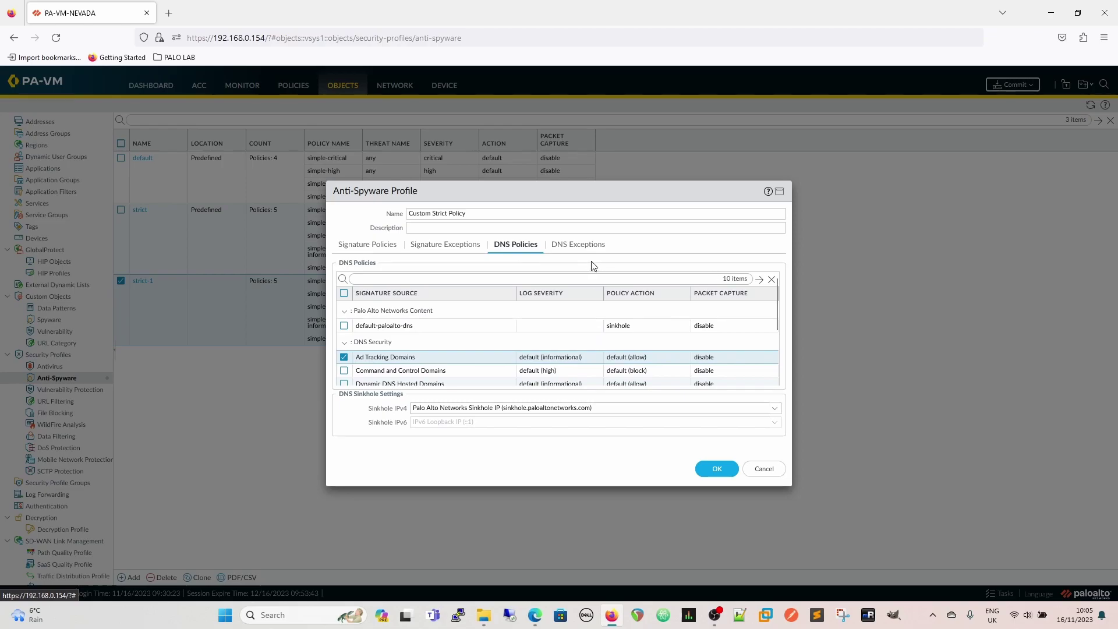
Review the empty DNS exceptions, then save and close the Custom Strict Policy profile.
left_click(582, 247)
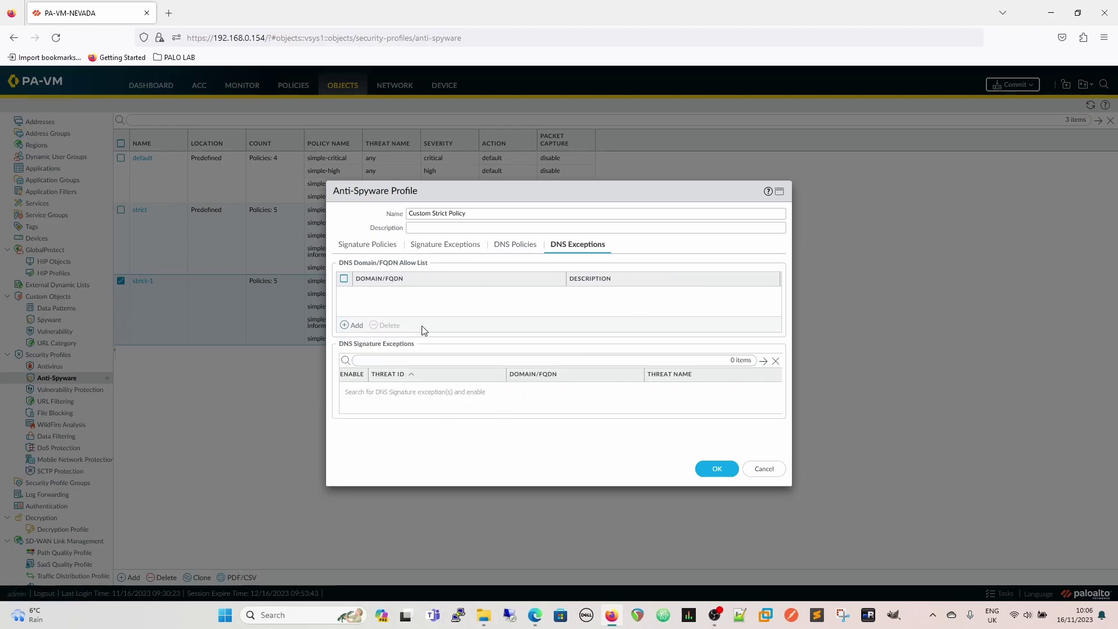
left_click(729, 468)
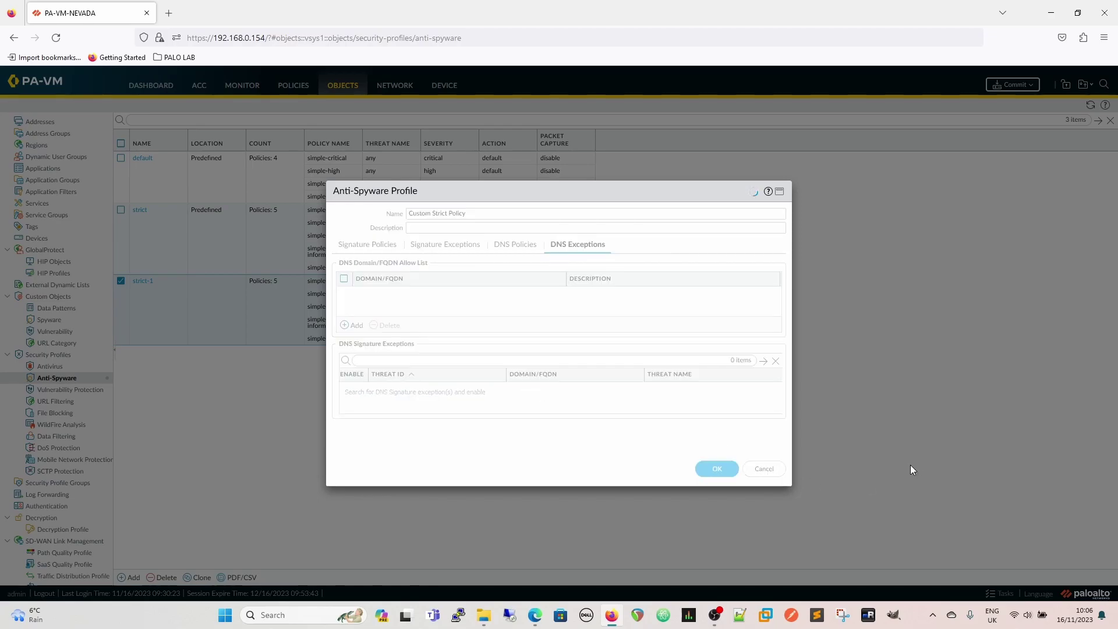